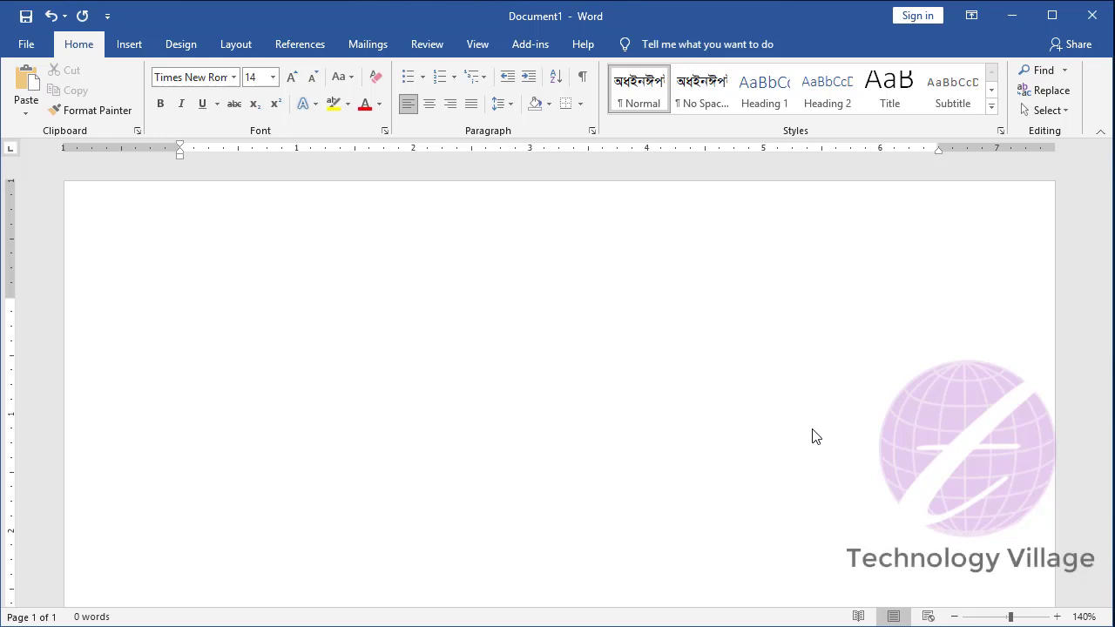
# Type 'this' and 'america' on two lines so AutoCorrect capitalizes them to This and America.
pyautogui.write('this')
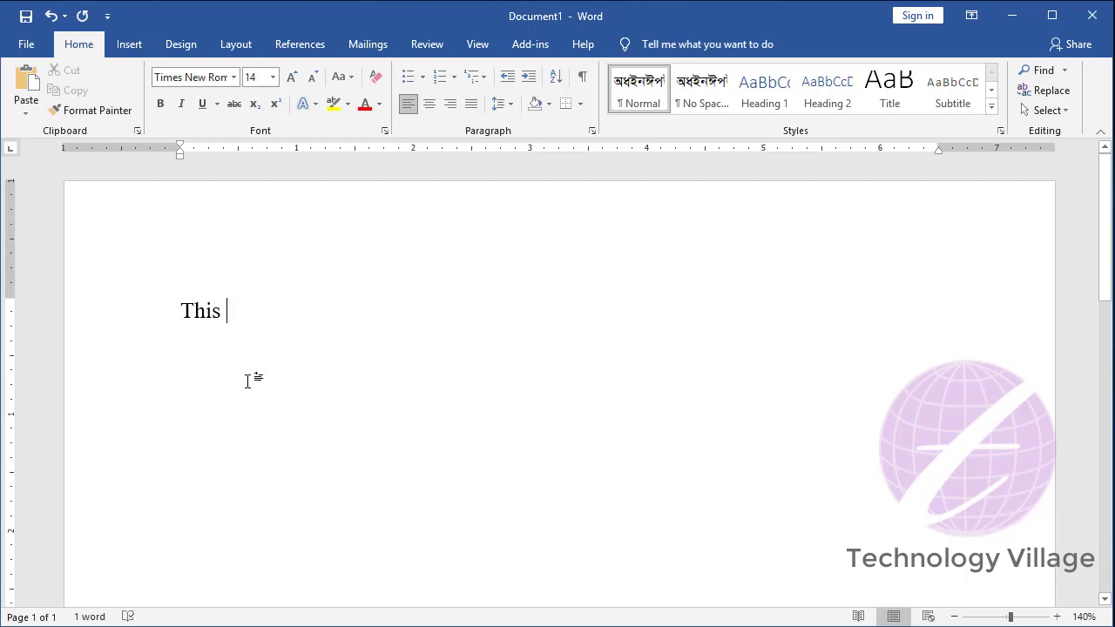
pyautogui.press('Return')
pyautogui.write('ame')
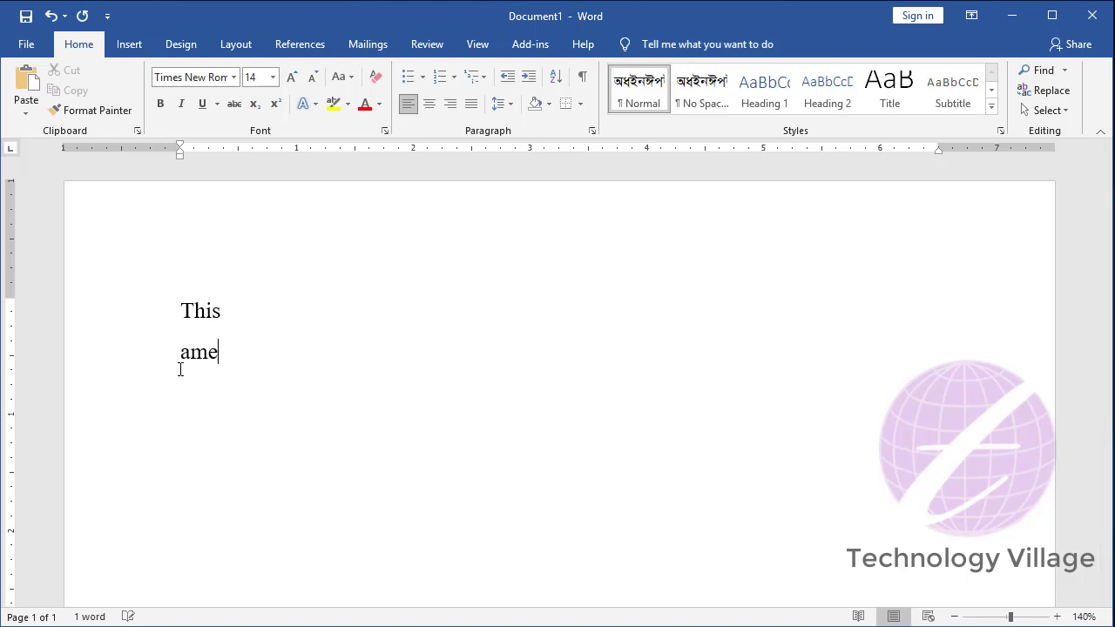
pyautogui.write('rica')
pyautogui.moveTo(192, 348)
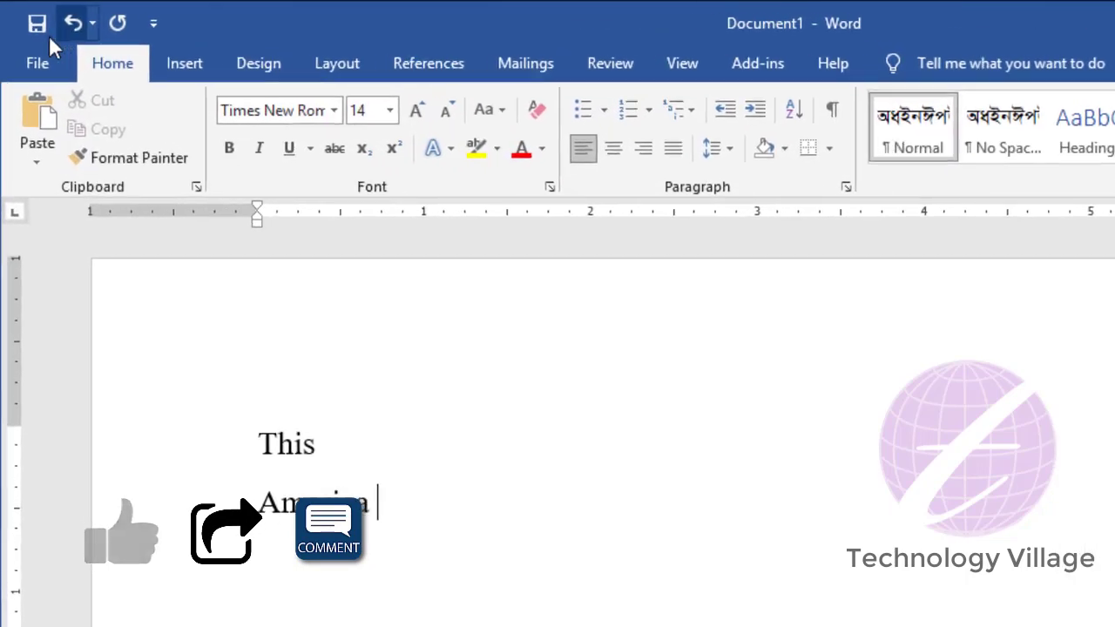
# Uncheck 'Capitalize first letter of sentences' in the Proofing AutoCorrect Options.
pyautogui.click(50, 74)
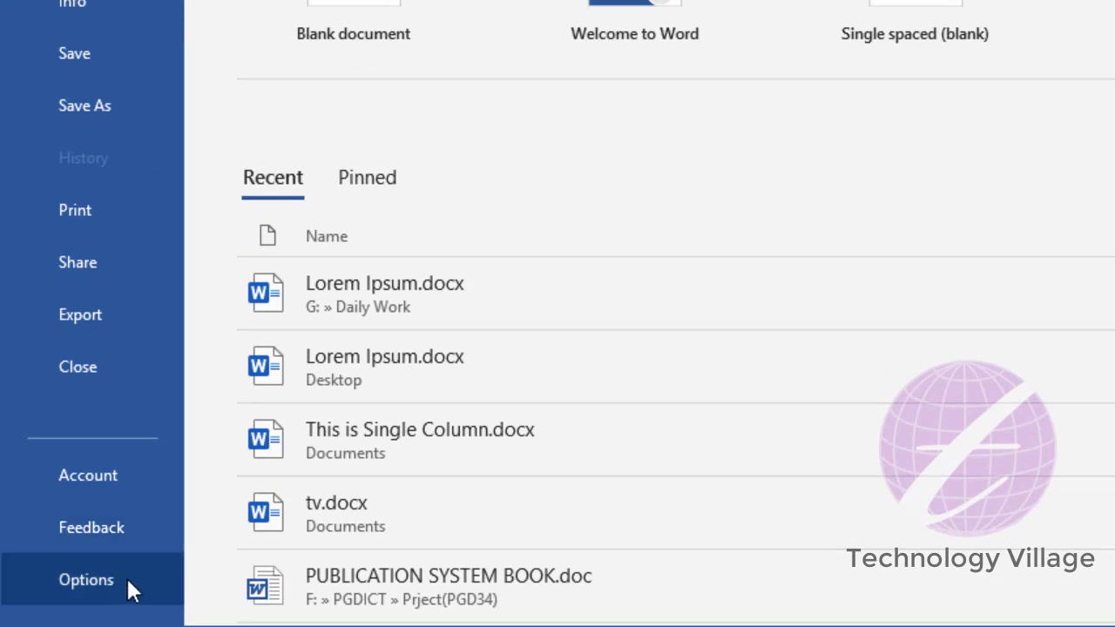
pyautogui.click(129, 588)
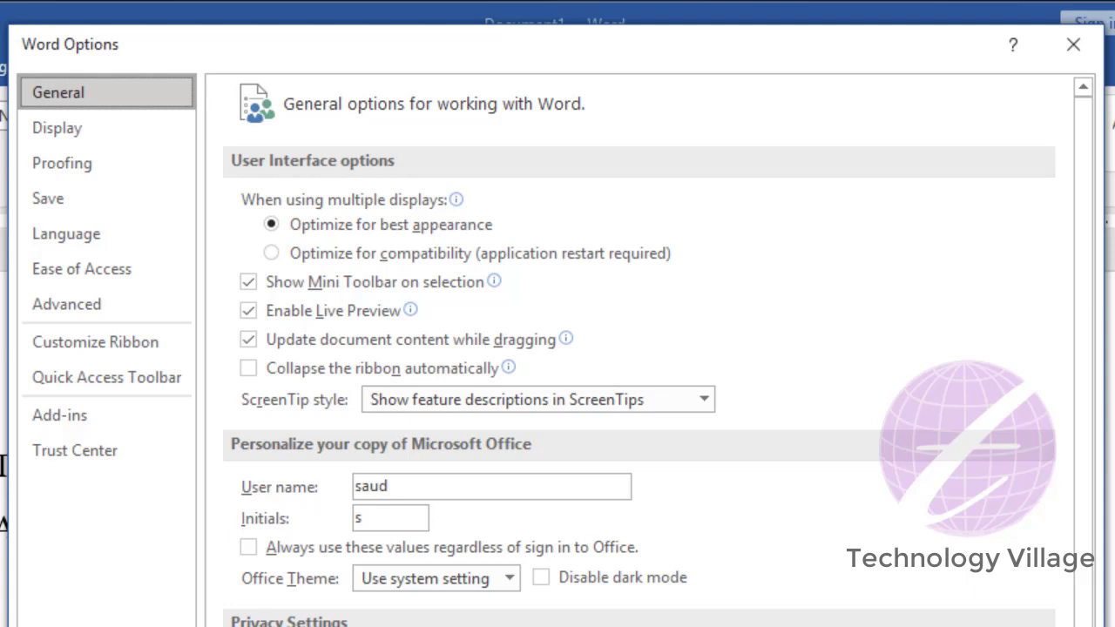
pyautogui.click(108, 184)
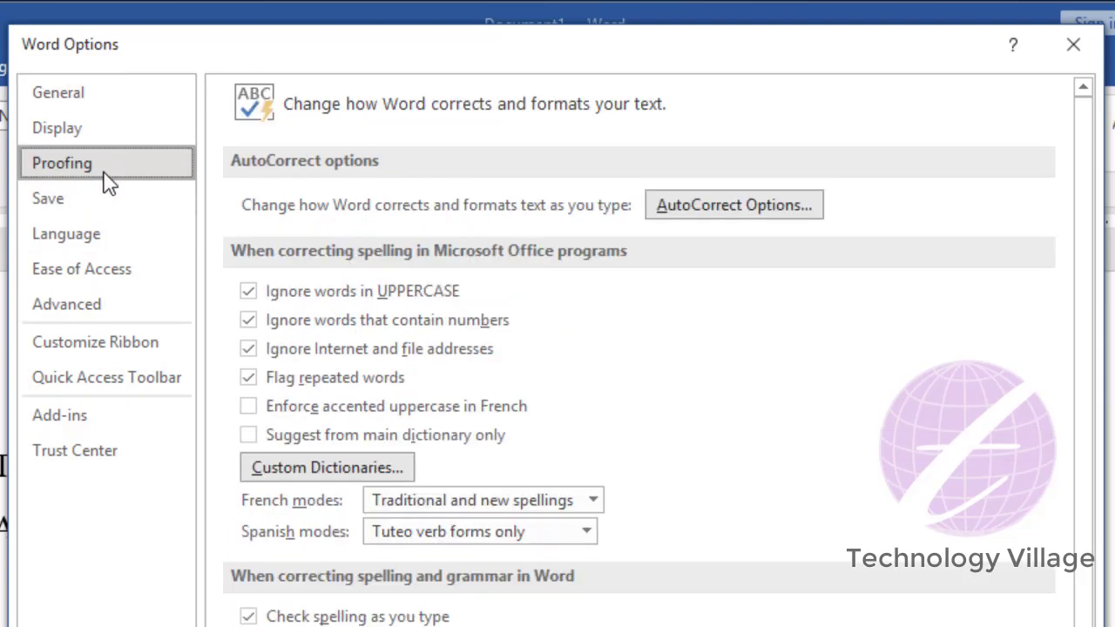
pyautogui.click(736, 214)
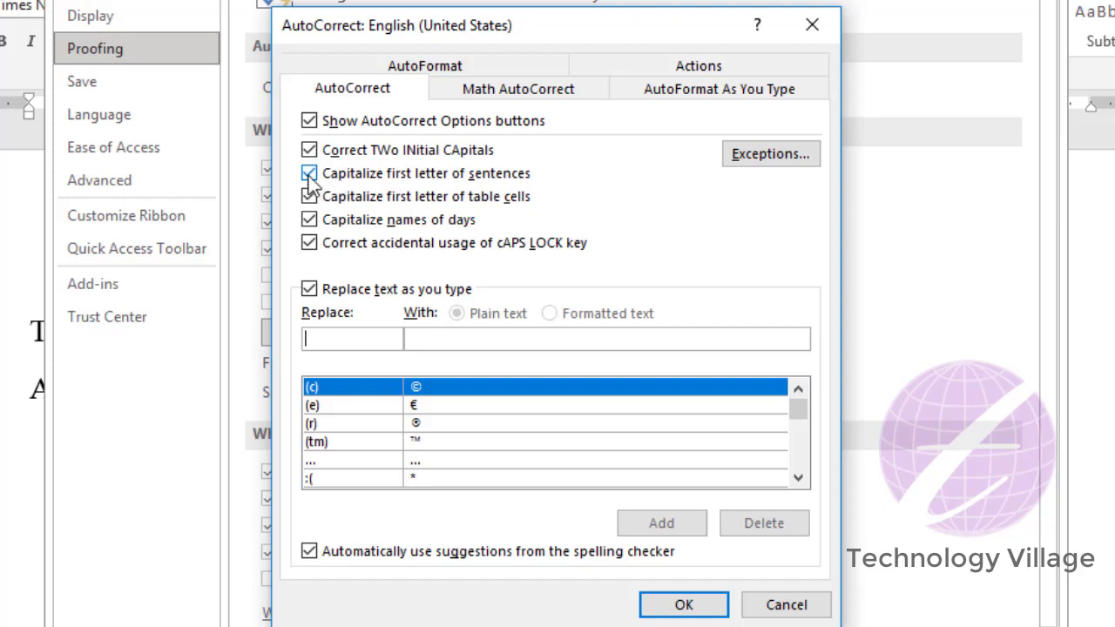
pyautogui.click(308, 175)
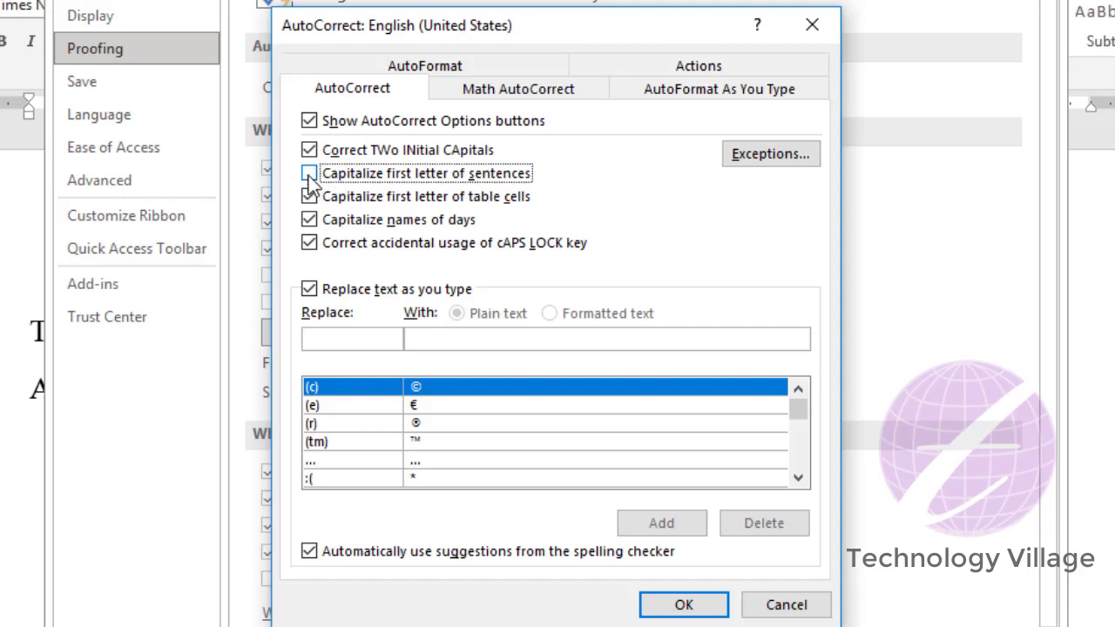
pyautogui.click(684, 604)
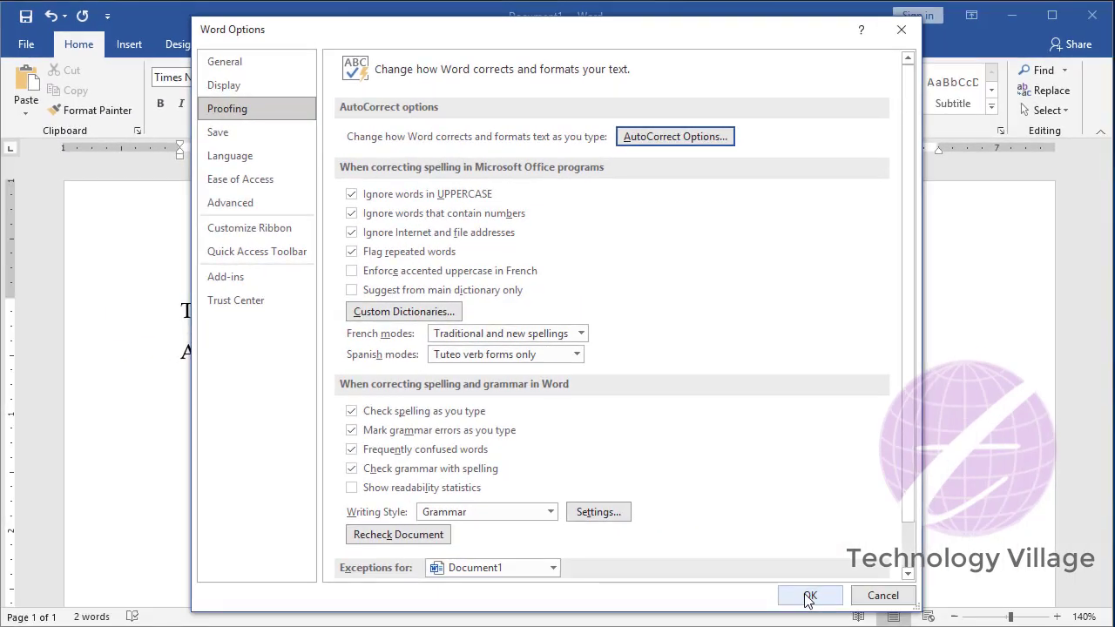
# Close Word Options and type a lowercase 'this' on a new third line.
pyautogui.click(738, 592)
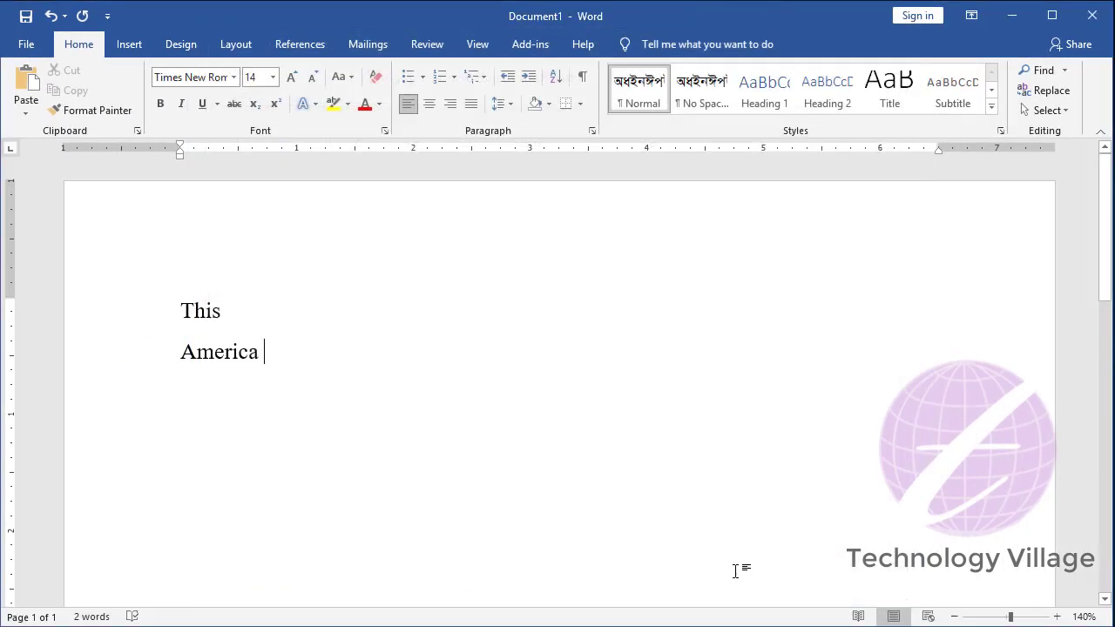
pyautogui.press('Return')
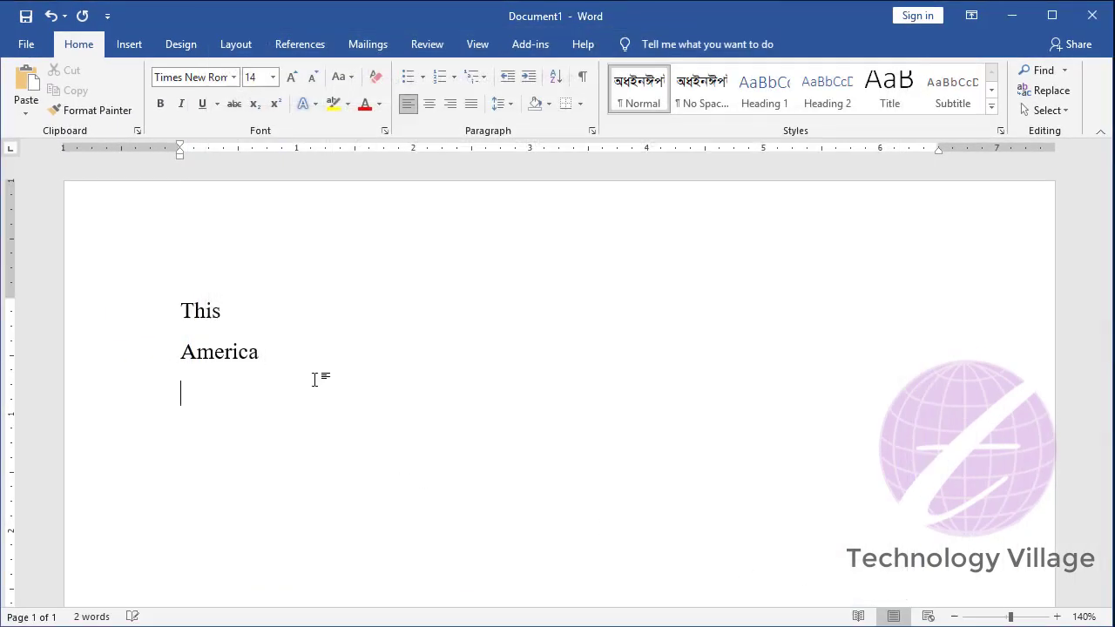
pyautogui.write('this')
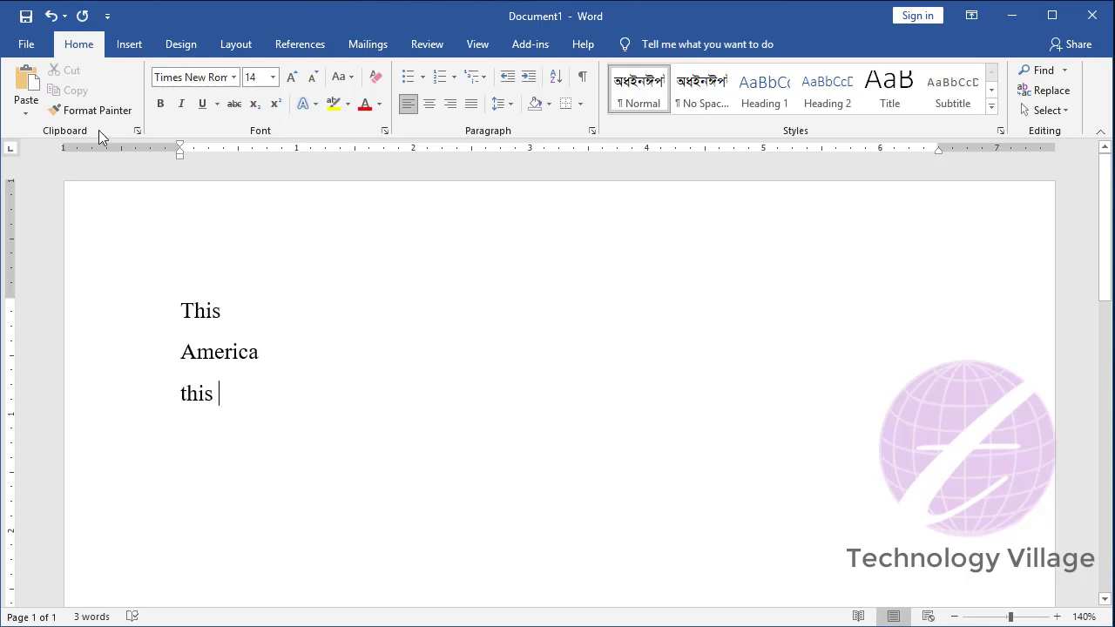
# Re-check 'Capitalize first letter of sentences' in AutoCorrect Options and close Word Options.
pyautogui.click(26, 44)
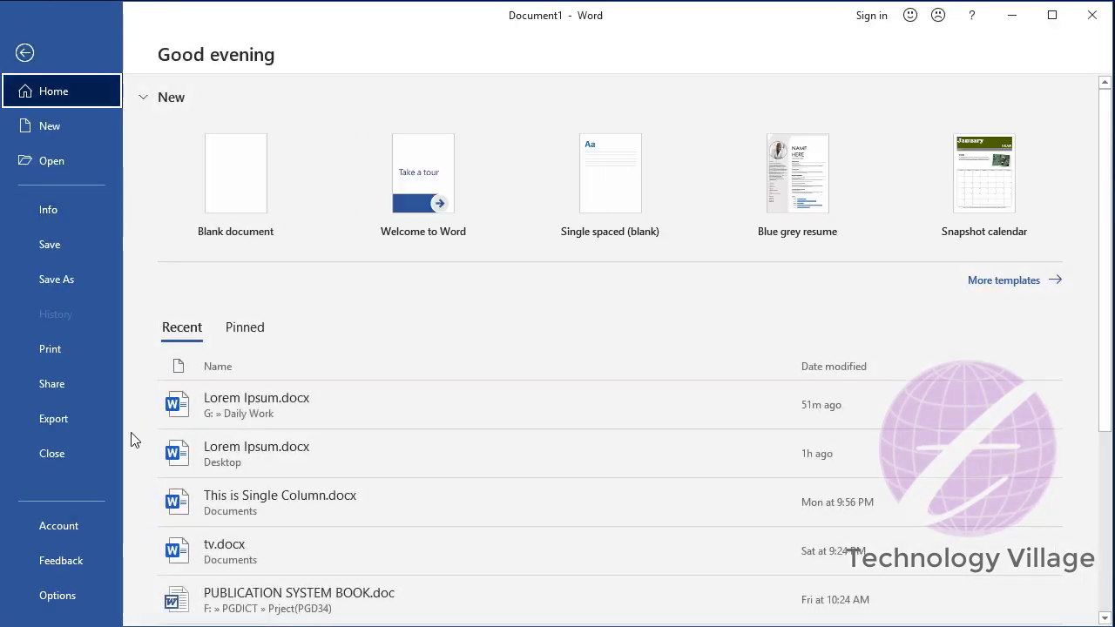
pyautogui.click(75, 591)
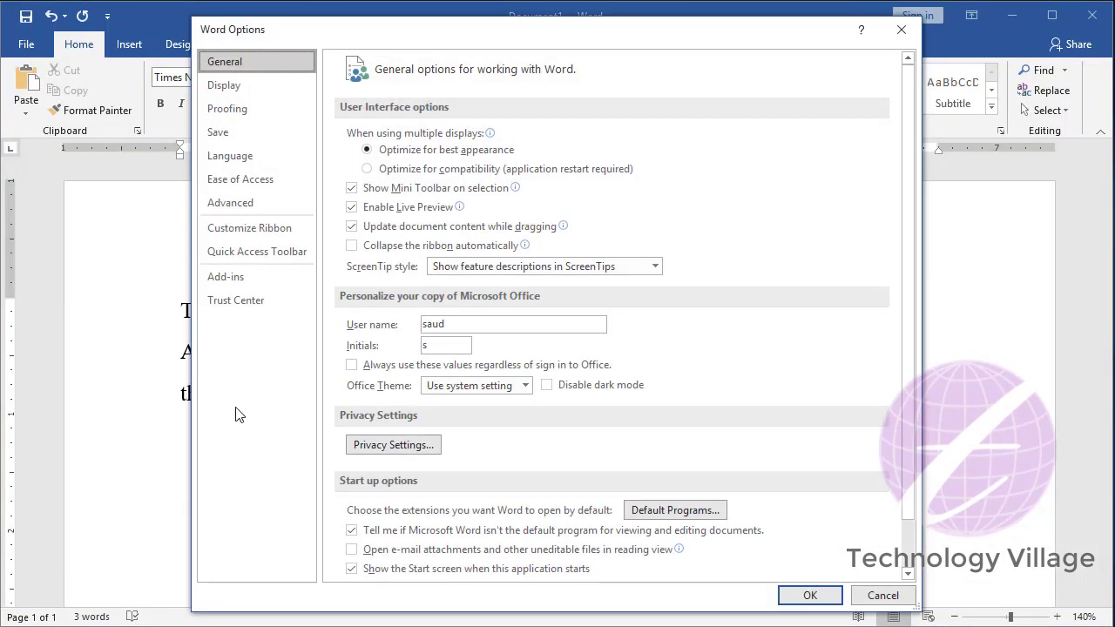
pyautogui.click(234, 111)
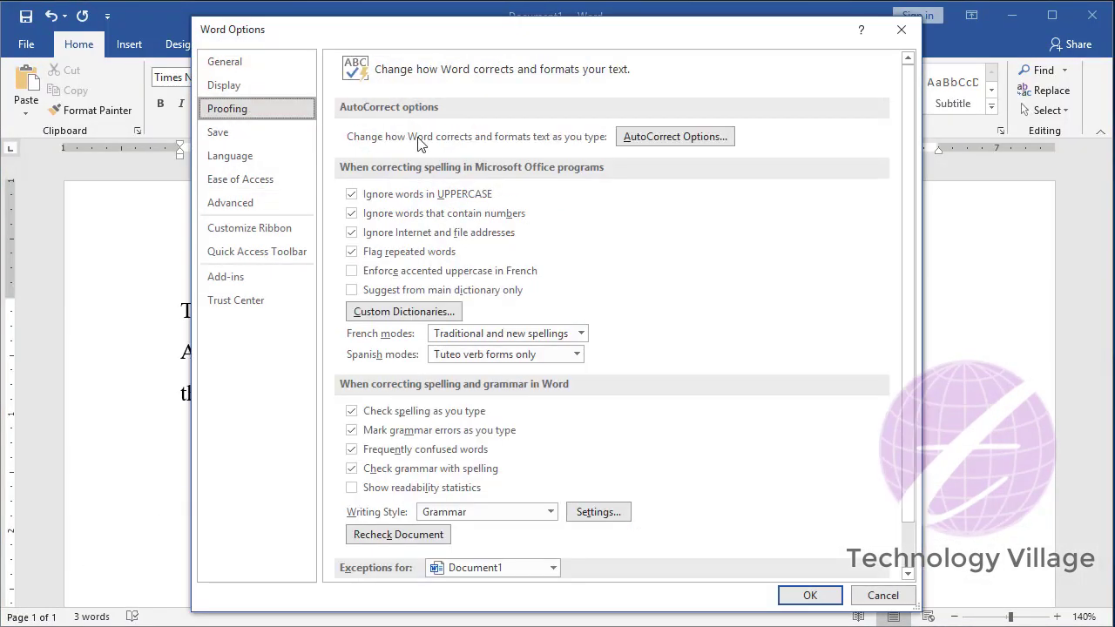
pyautogui.click(688, 137)
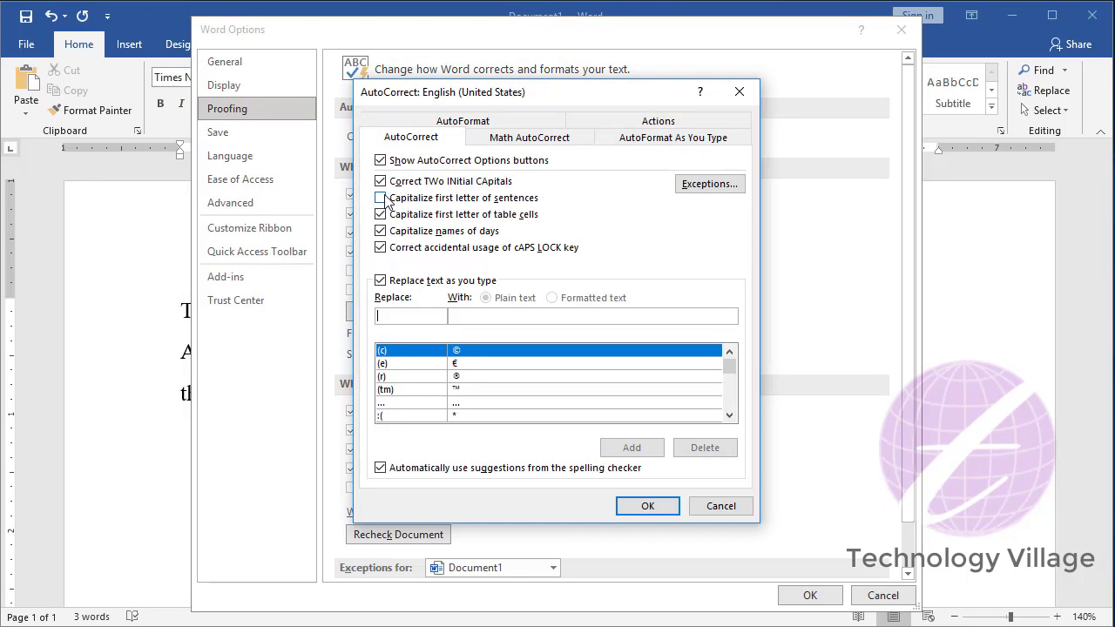
pyautogui.click(381, 198)
pyautogui.click(652, 507)
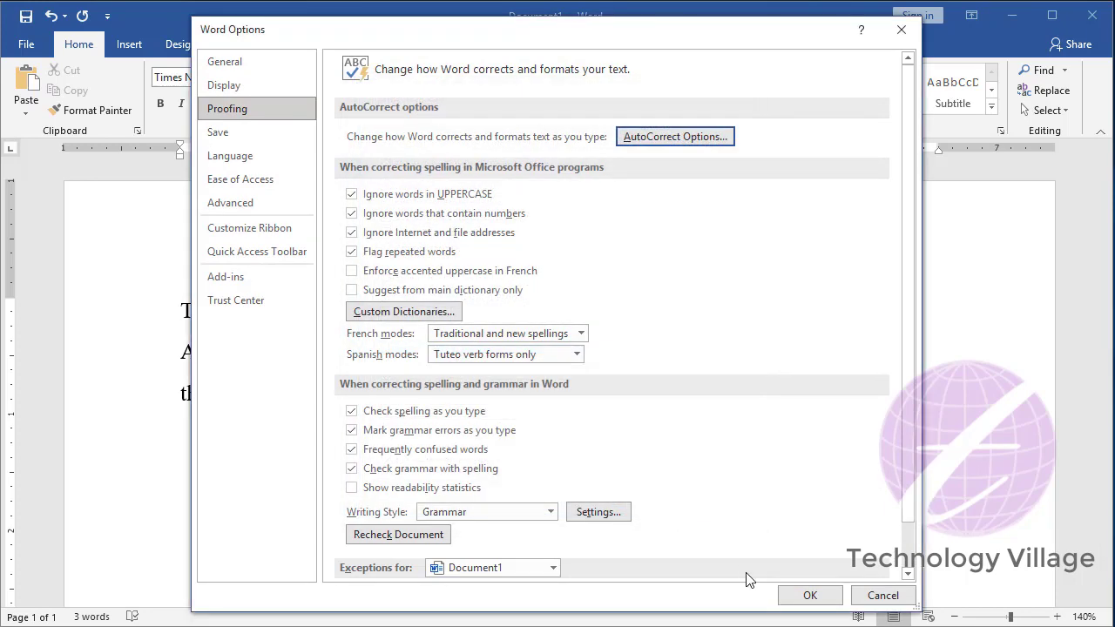
pyautogui.click(810, 596)
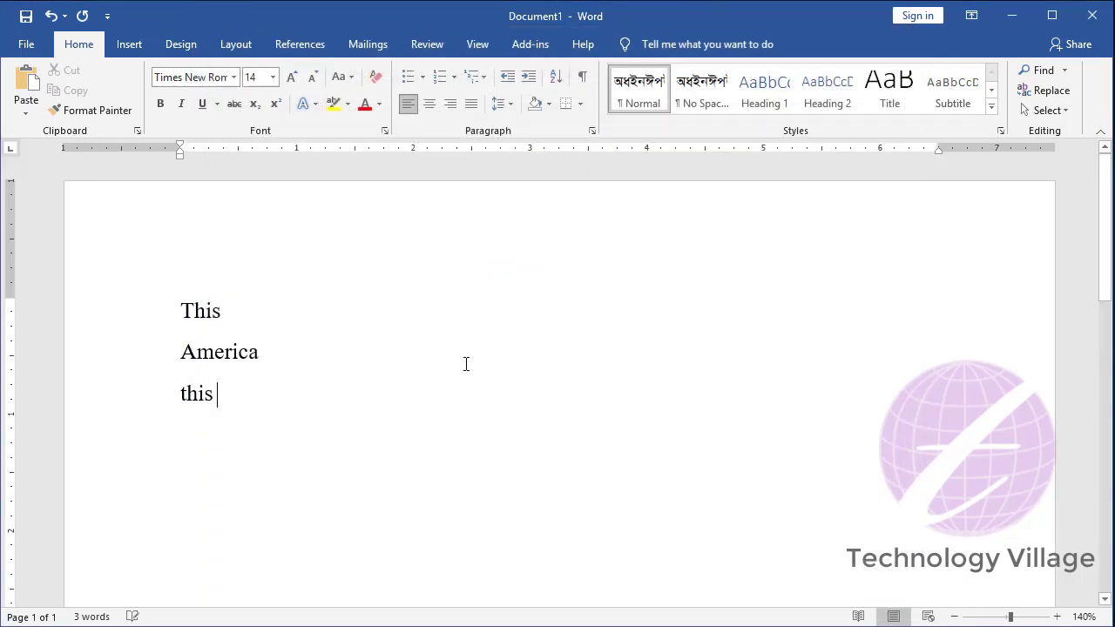
# Close the document without saving, start a new blank document, and type 'this'.
pyautogui.click(1099, 26)
pyautogui.click(528, 363)
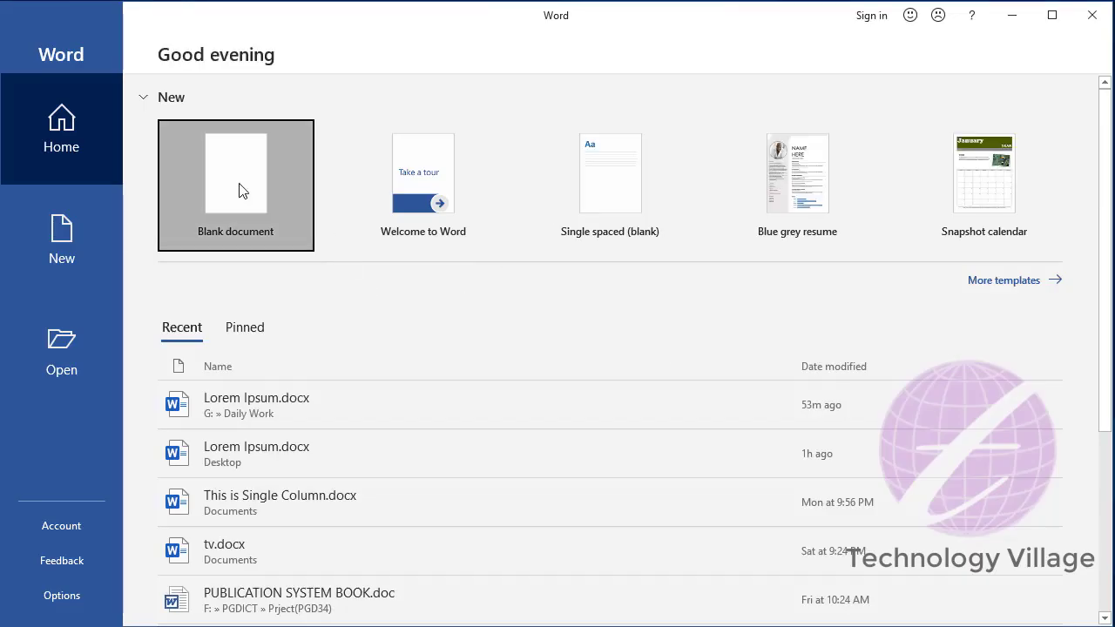
pyautogui.click(240, 187)
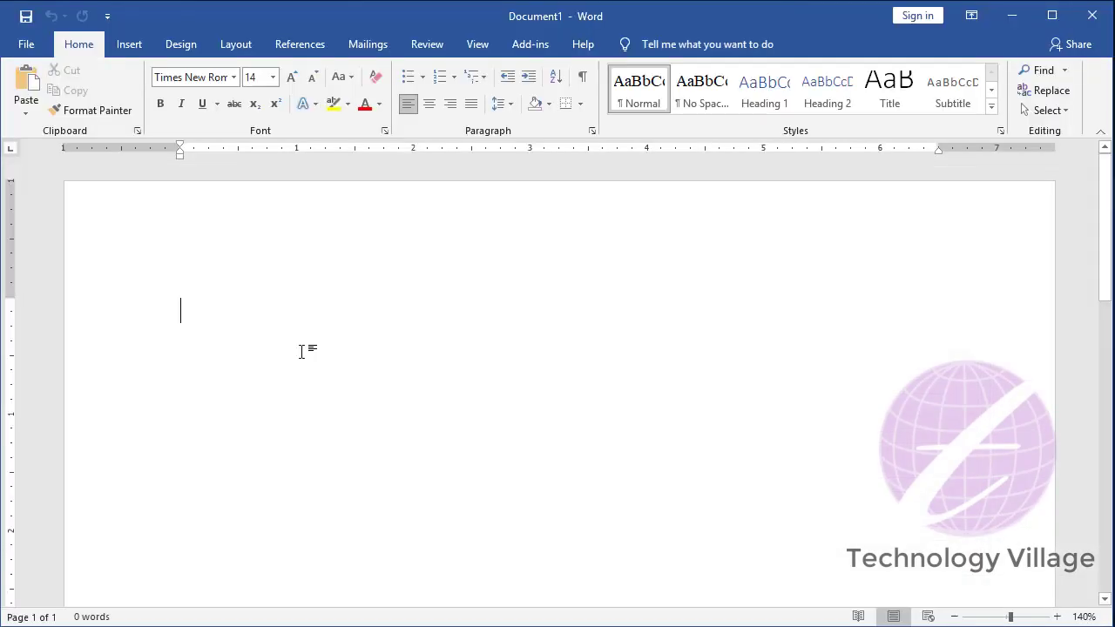
pyautogui.write('th')
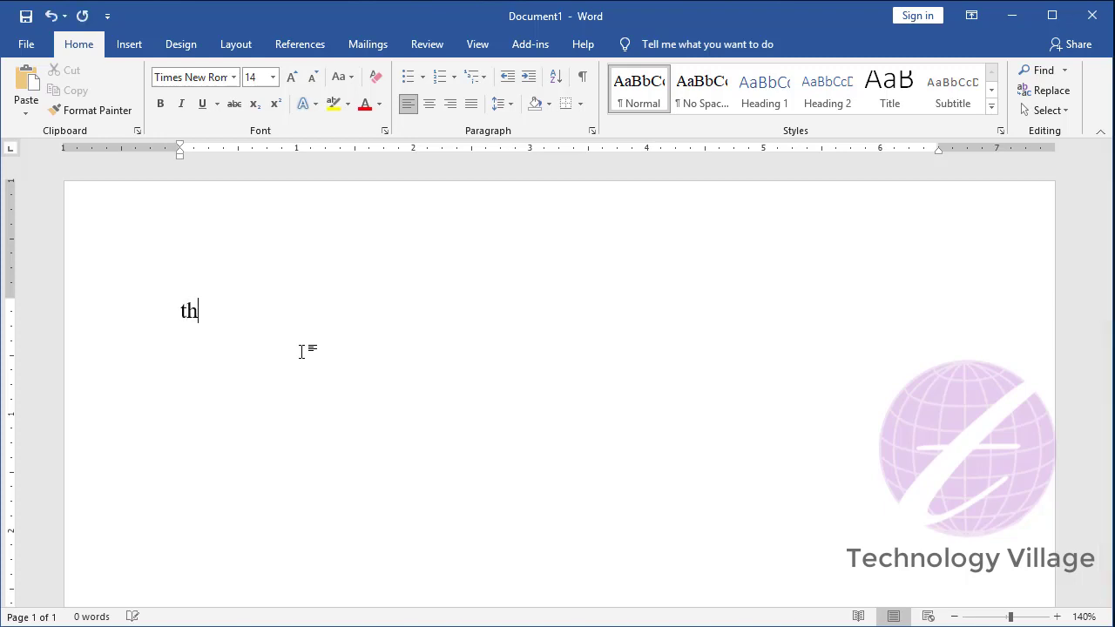
pyautogui.write('is')
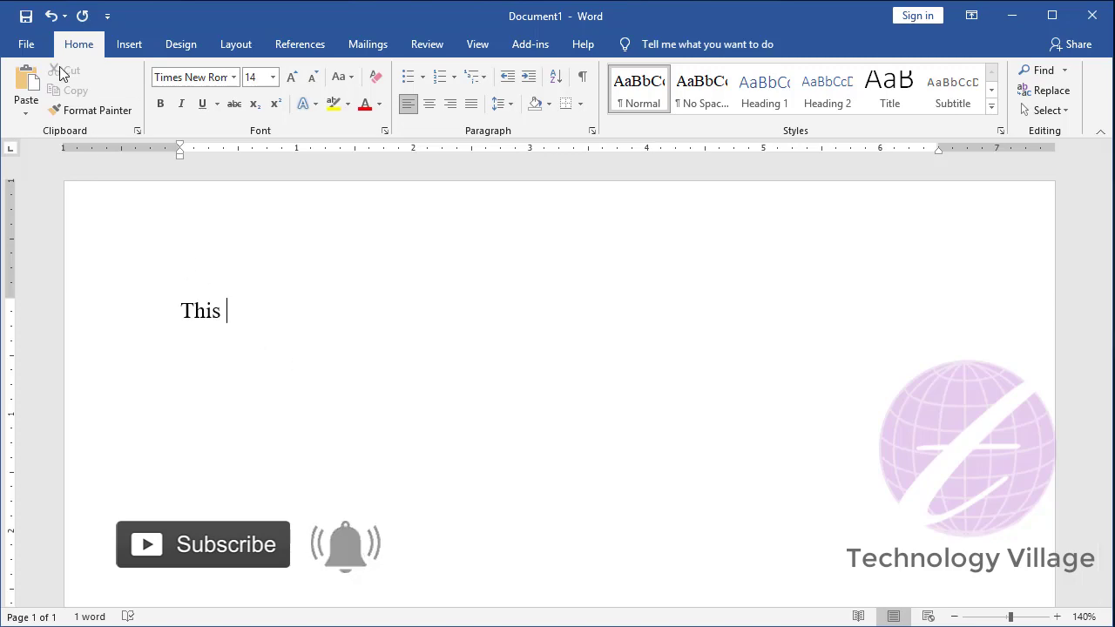
# Open AutoCorrect Options from the Proofing settings and view the Math AutoCorrect tab.
pyautogui.click(26, 44)
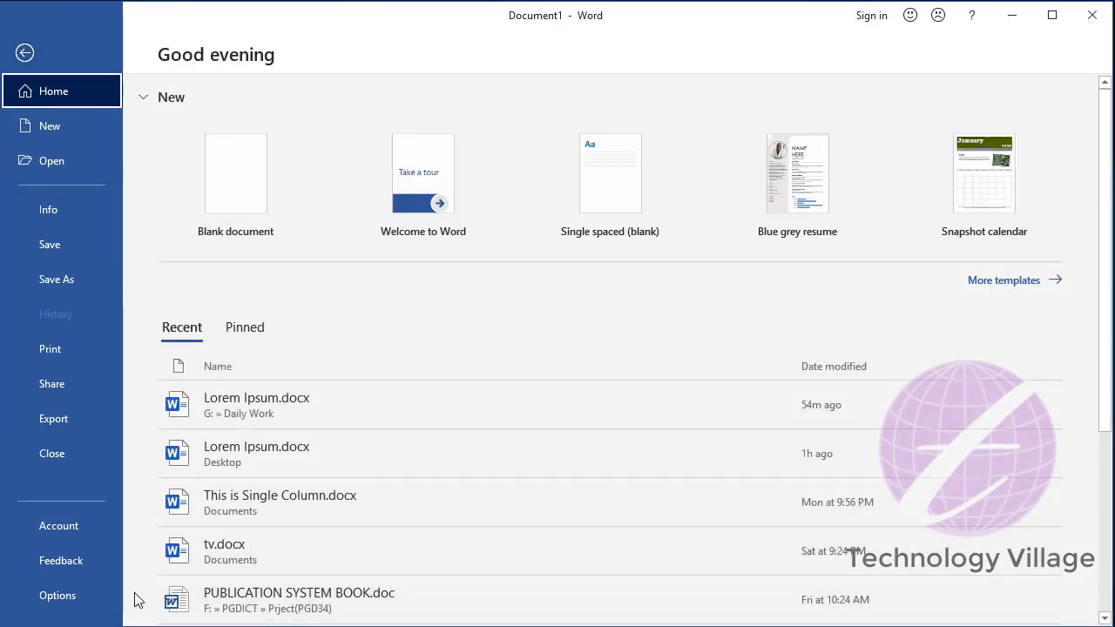
pyautogui.click(82, 595)
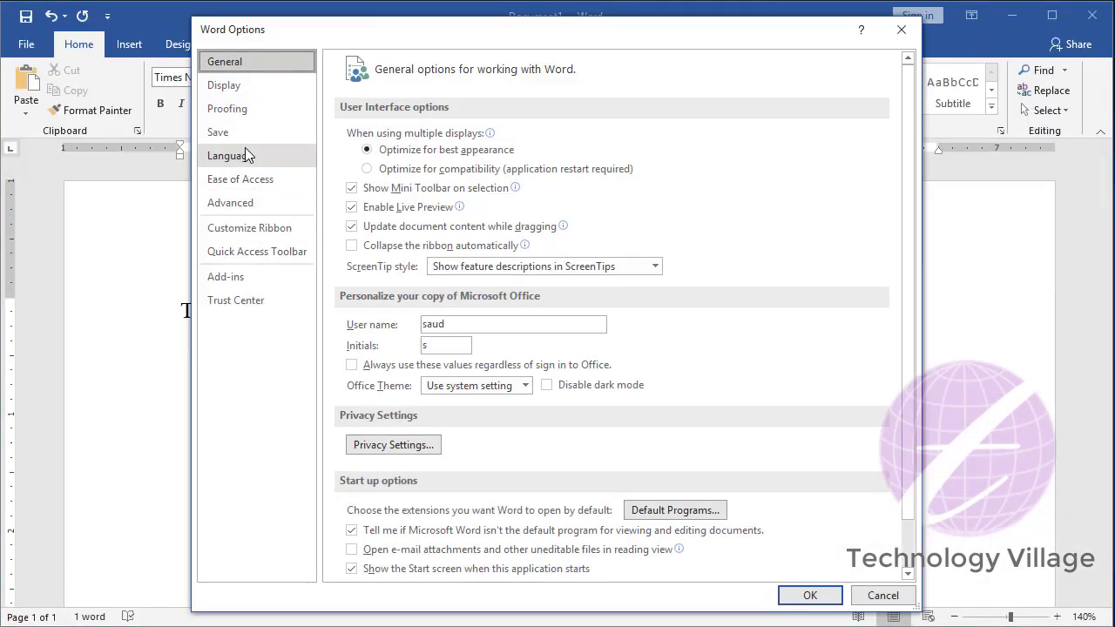
pyautogui.click(253, 109)
pyautogui.click(684, 141)
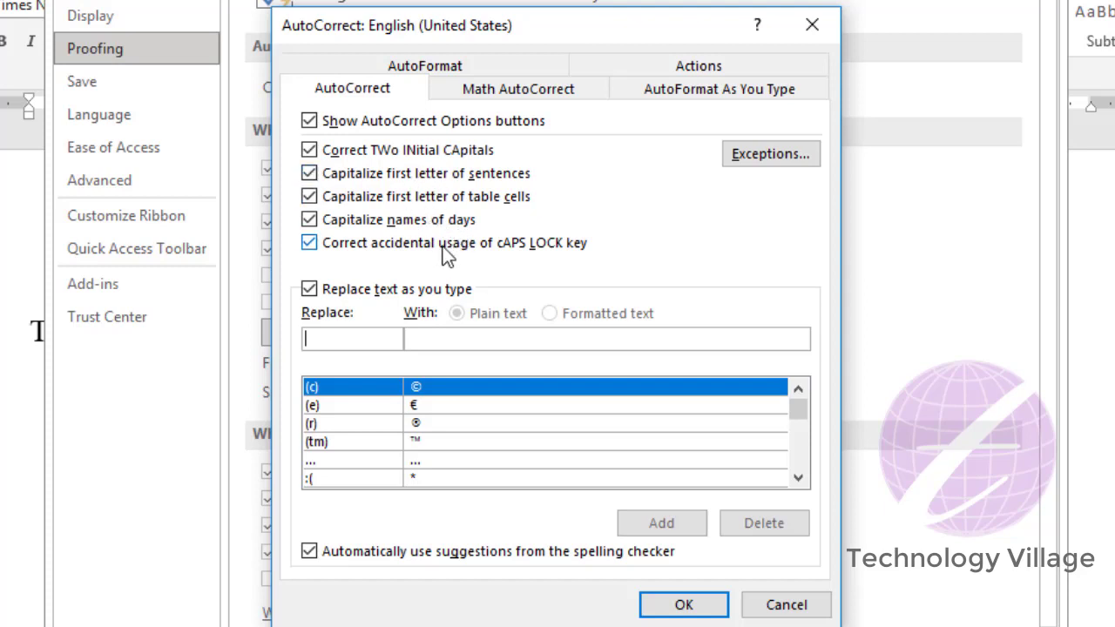
pyautogui.click(521, 92)
# Browse the AutoFormat As You Type and AutoFormat tabs, return to AutoCorrect, then close the dialog.
pyautogui.click(714, 93)
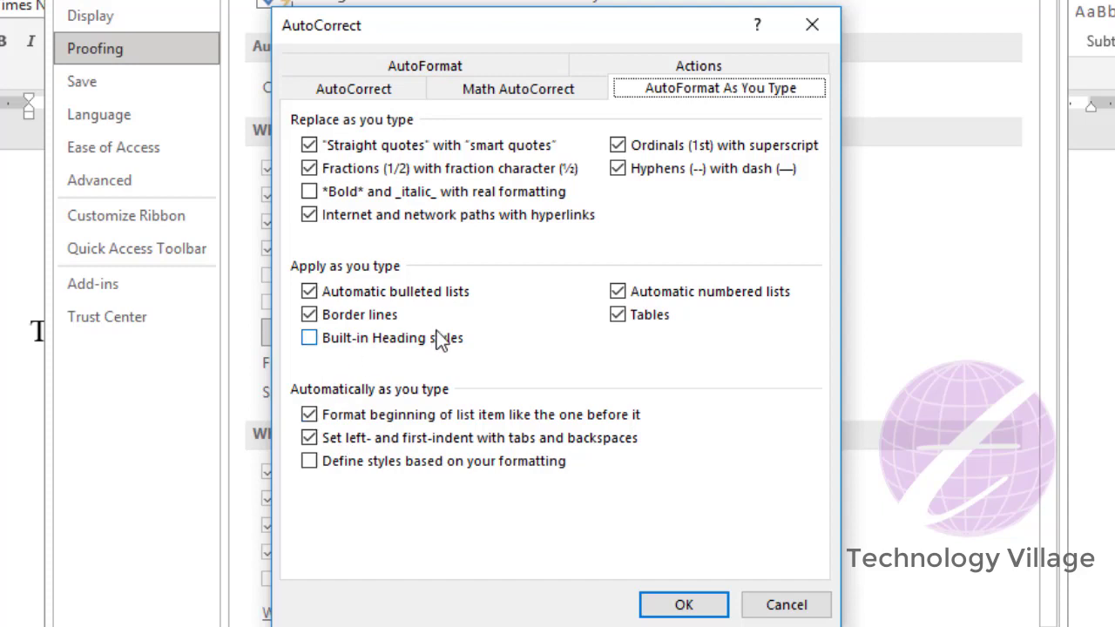
pyautogui.click(447, 69)
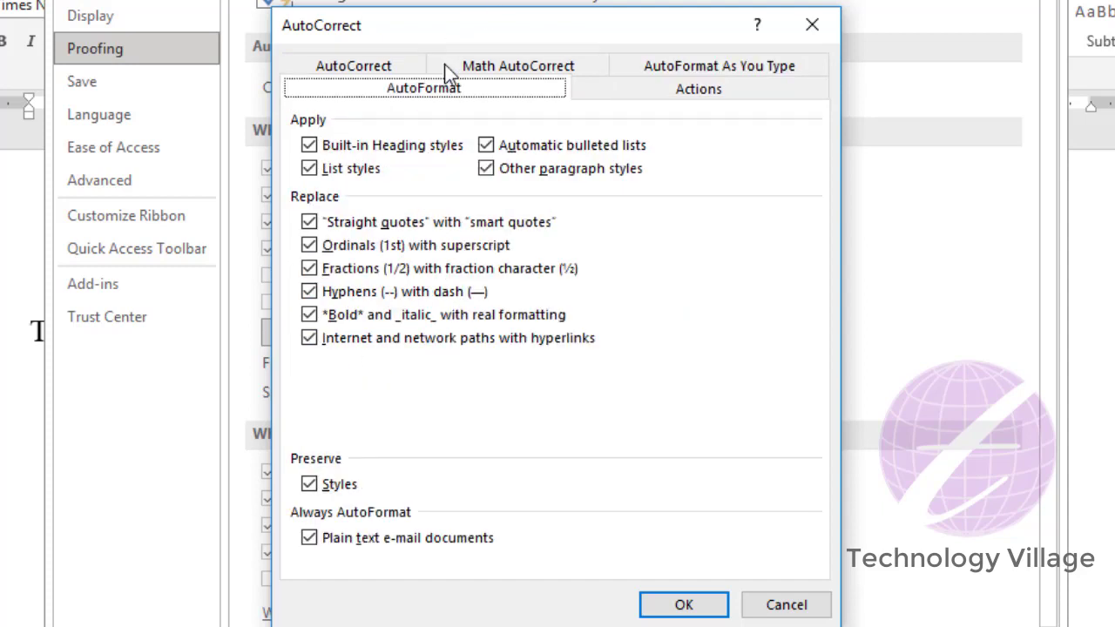
pyautogui.click(721, 610)
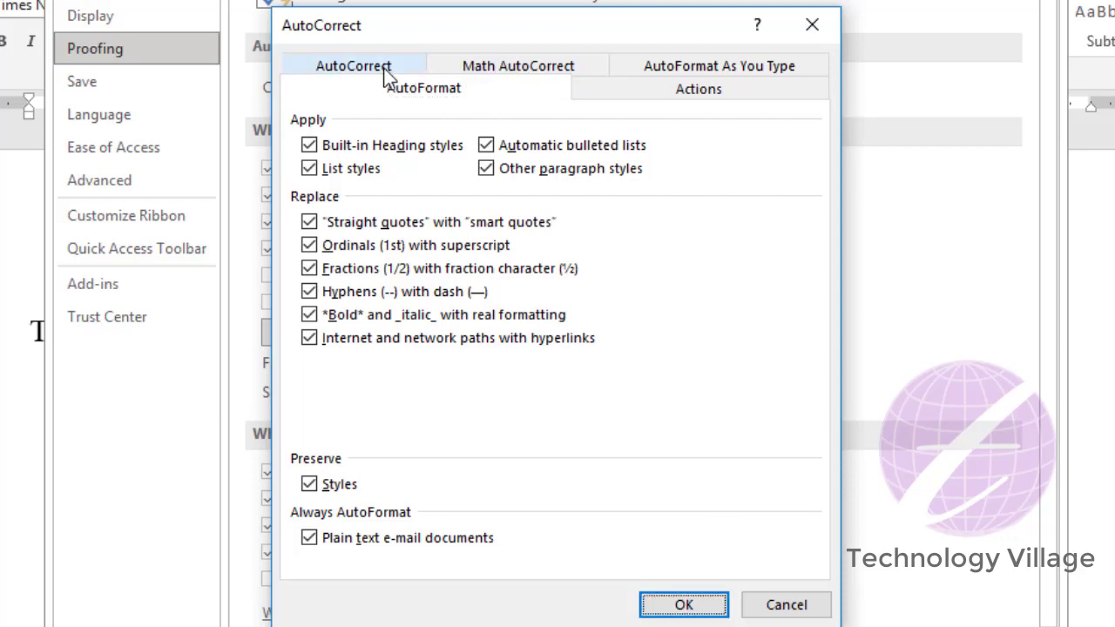
pyautogui.click(386, 70)
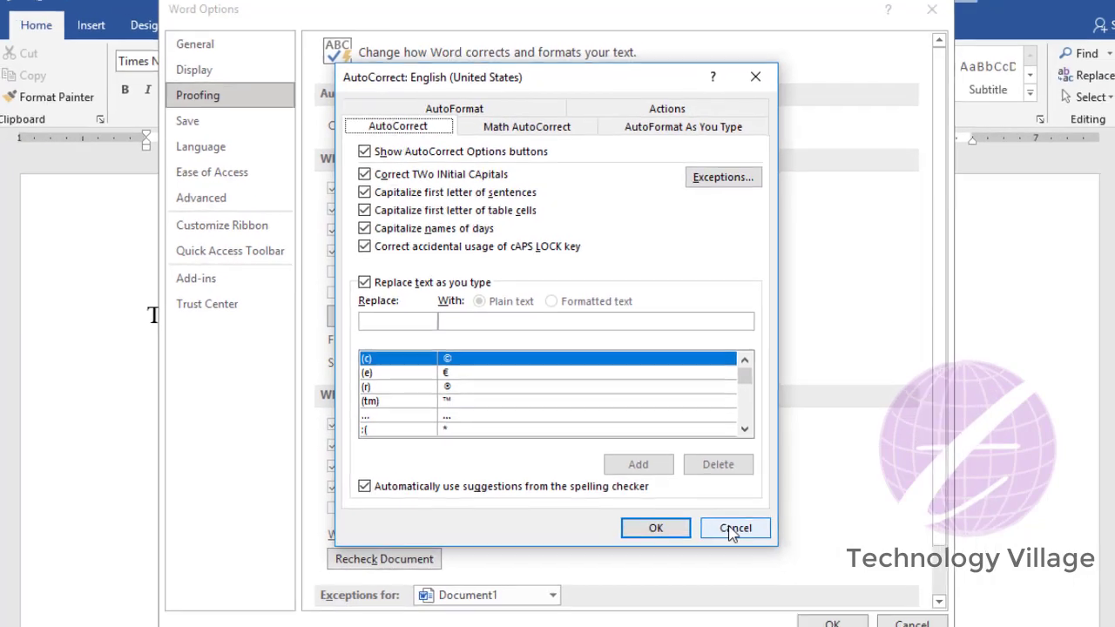
pyautogui.click(737, 529)
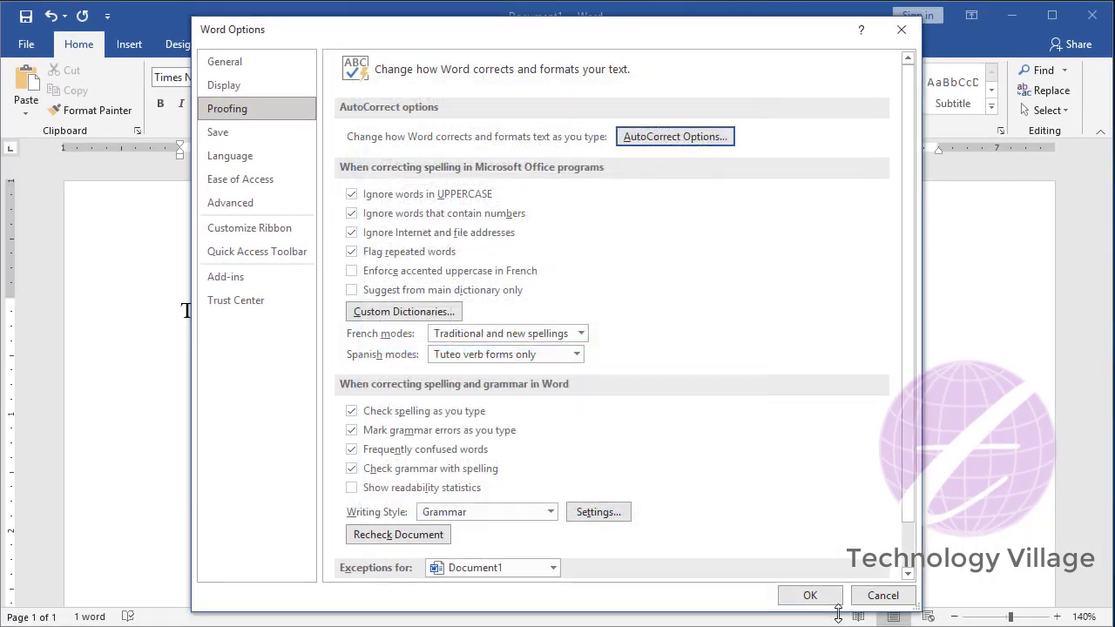
# Close Word Options and type (c) on a new line so it autocorrects to ©.
pyautogui.click(882, 595)
pyautogui.press('Return')
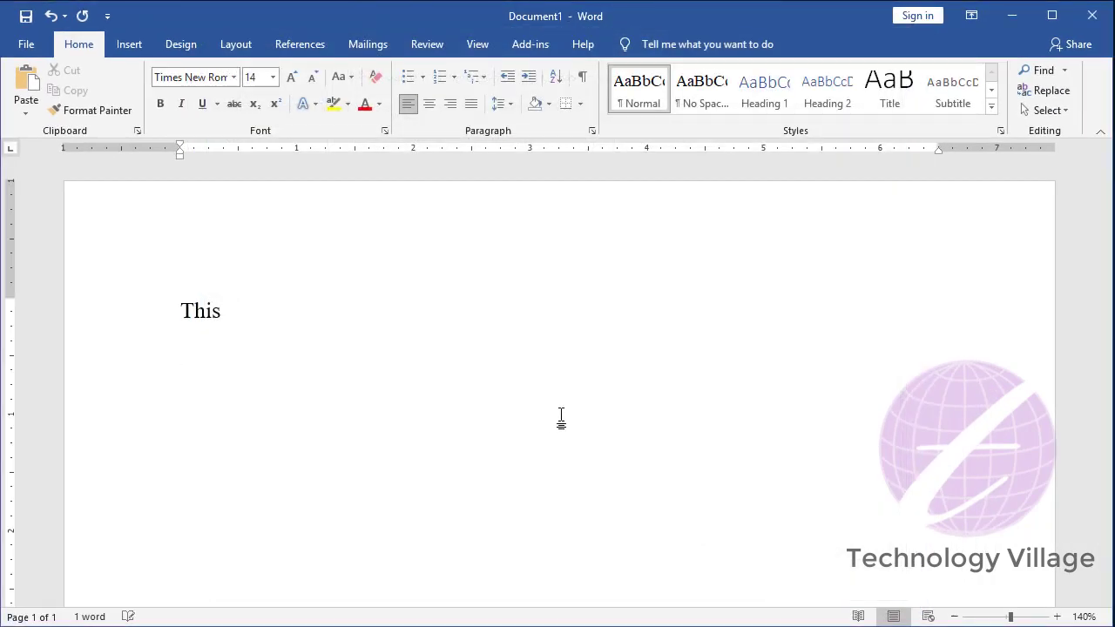
pyautogui.write('(c)')
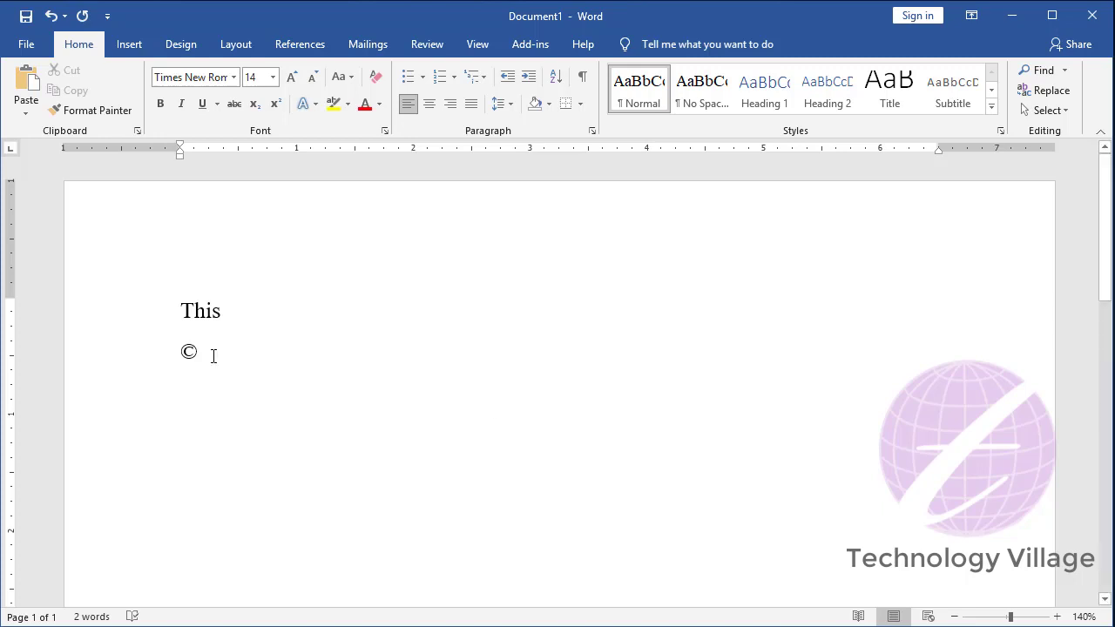
pyautogui.click(31, 45)
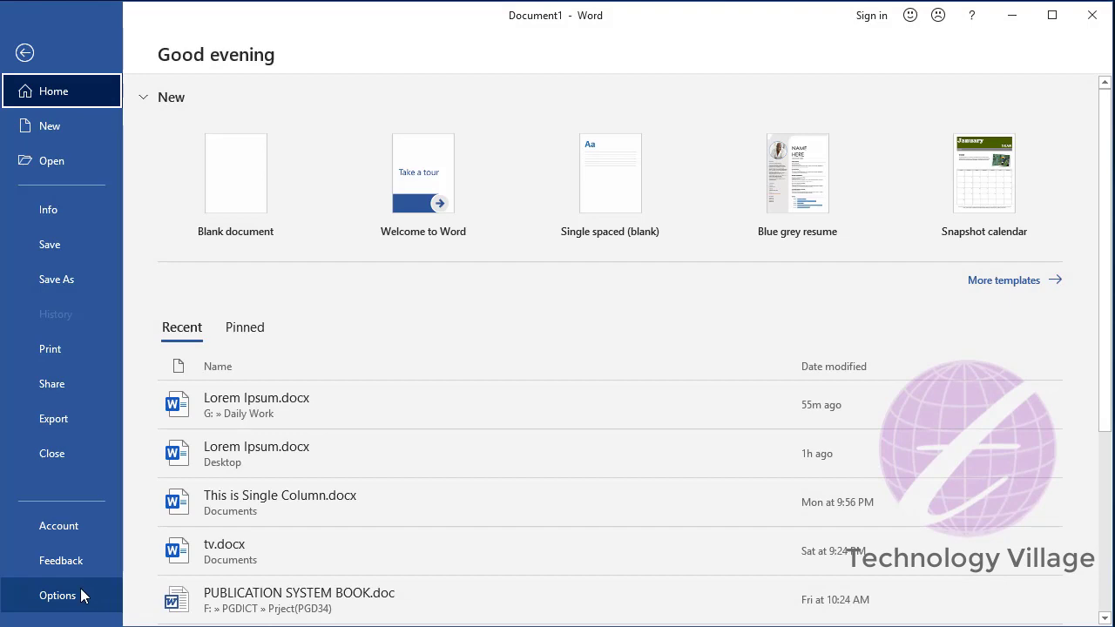
# Open AutoCorrect Options, inspect the (tm) → ™ entry and scroll through the replacement list.
pyautogui.click(103, 585)
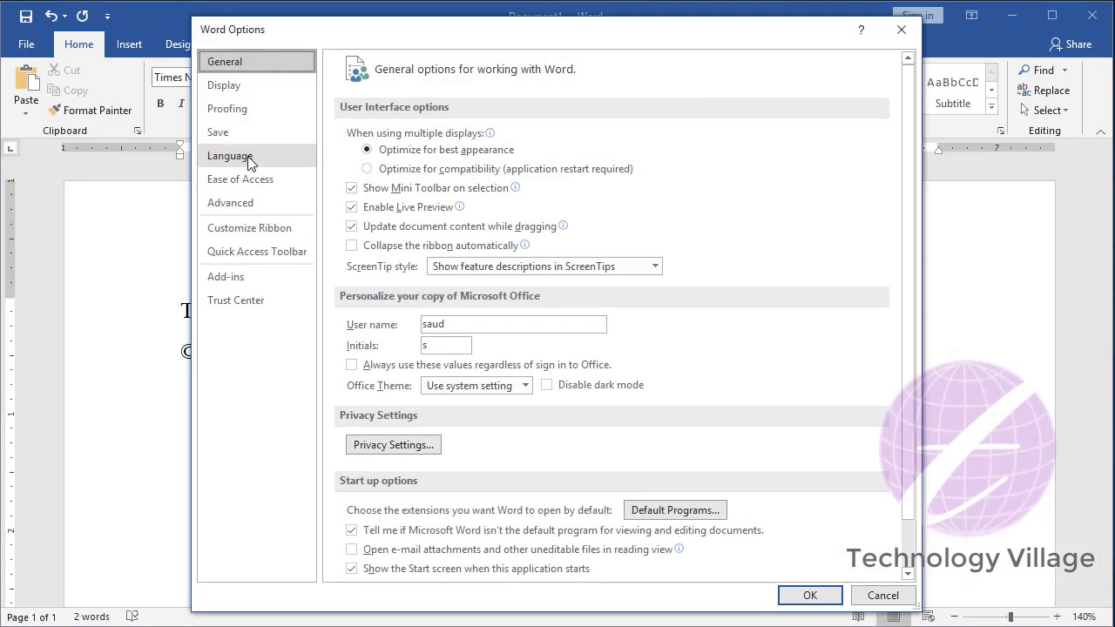
pyautogui.click(242, 108)
pyautogui.click(688, 148)
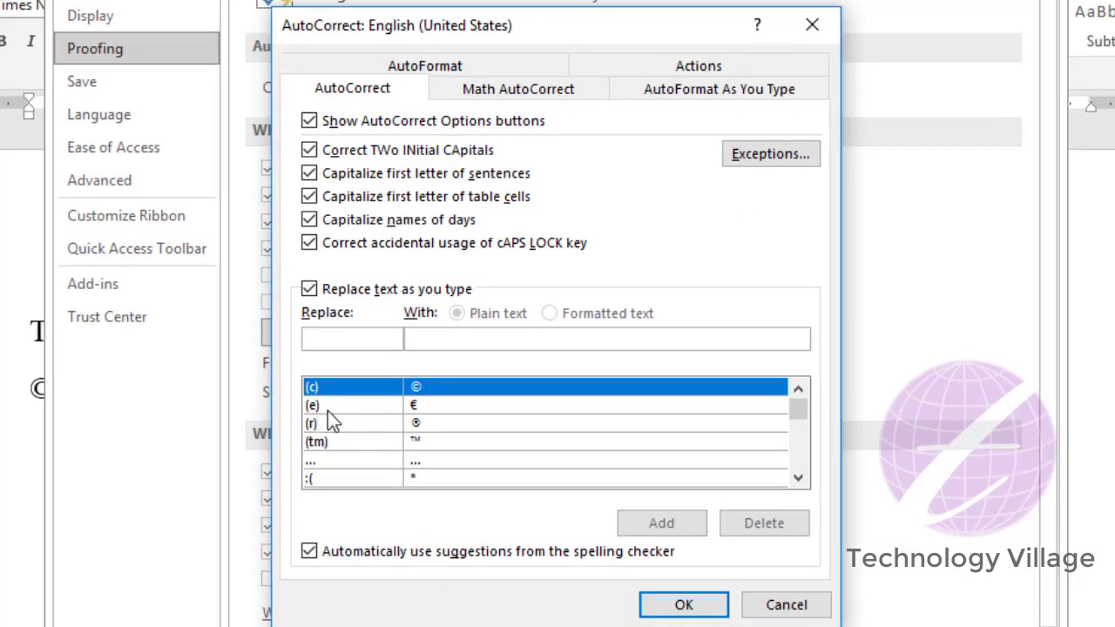
pyautogui.click(426, 439)
pyautogui.scroll(-1, 462, 451)
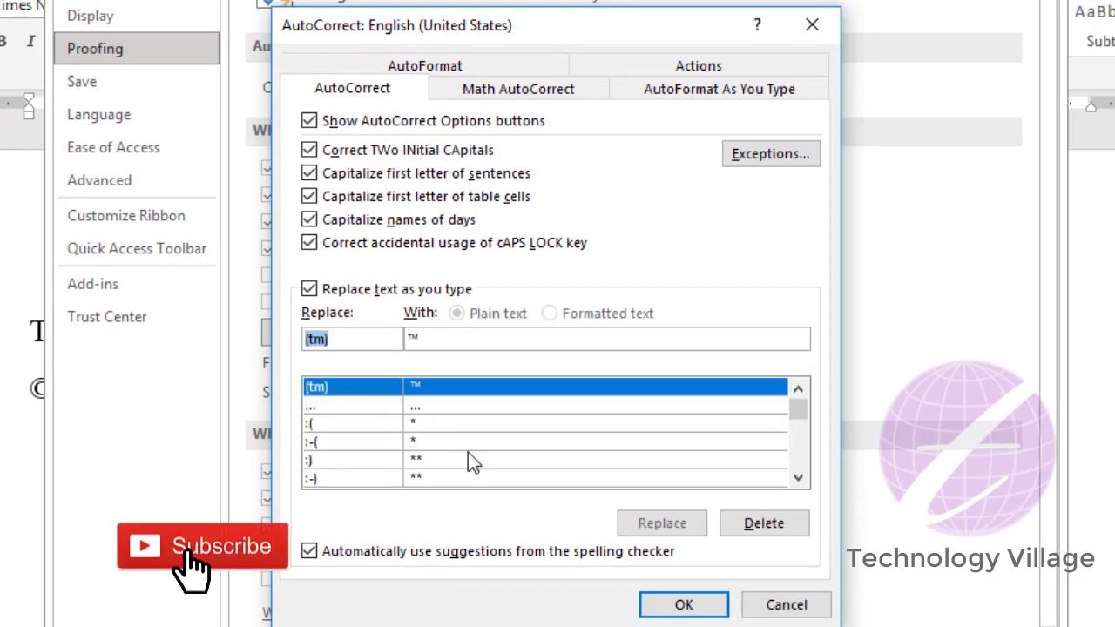
pyautogui.scroll(-2, 466, 451)
pyautogui.scroll(-1, 460, 443)
pyautogui.scroll(-1, 456, 432)
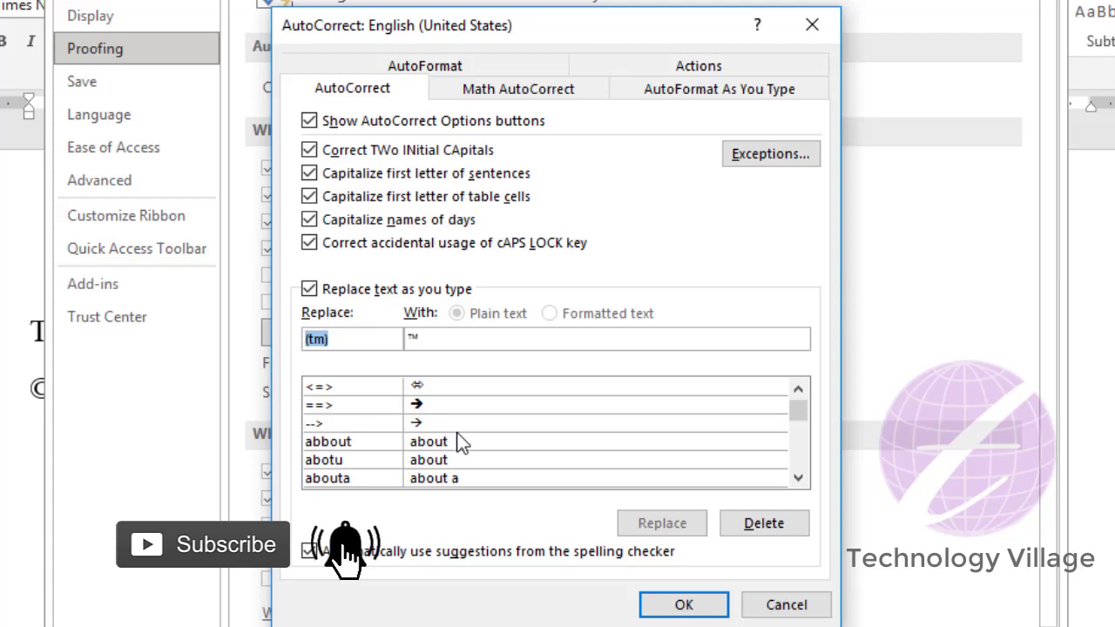
pyautogui.scroll(1, 456, 432)
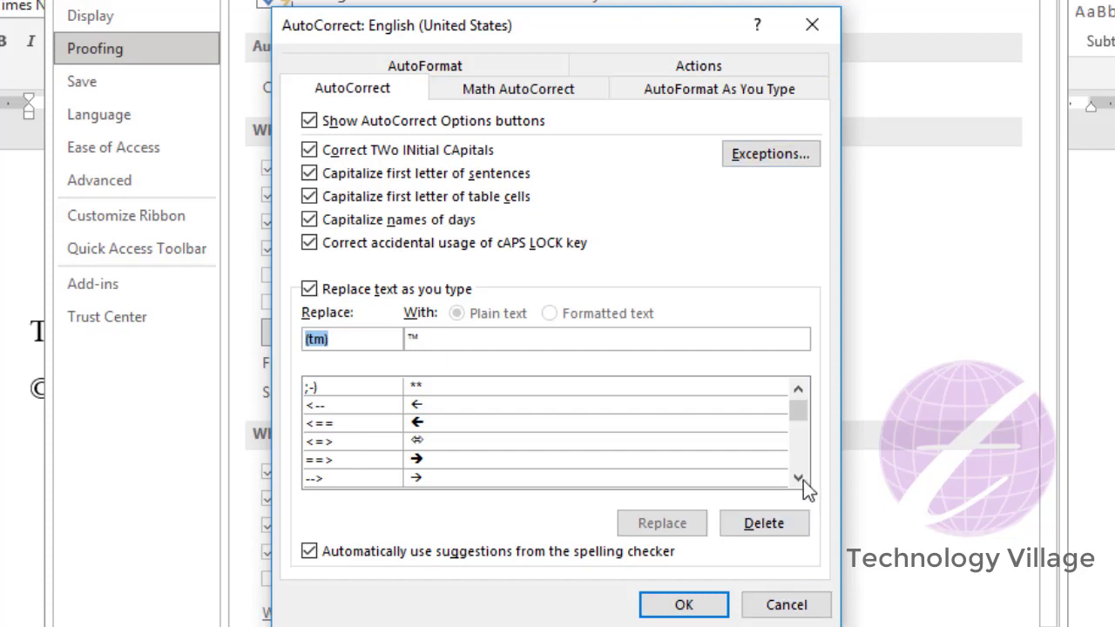
pyautogui.click(775, 612)
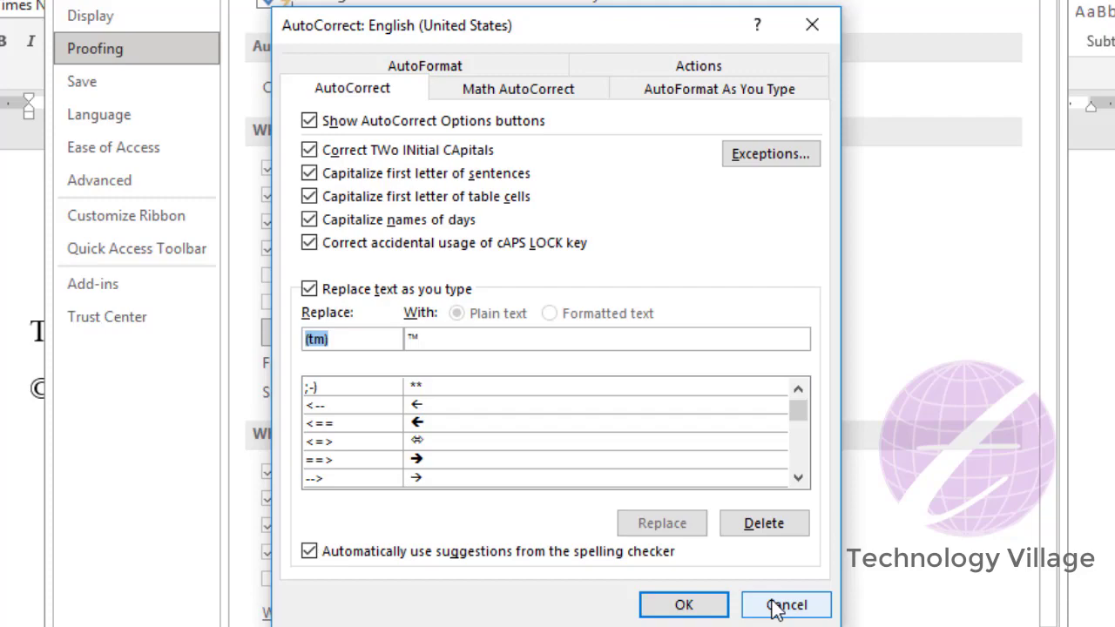
# Close the AutoCorrect and Word Options dialogs and delete all the document text.
pyautogui.click(775, 610)
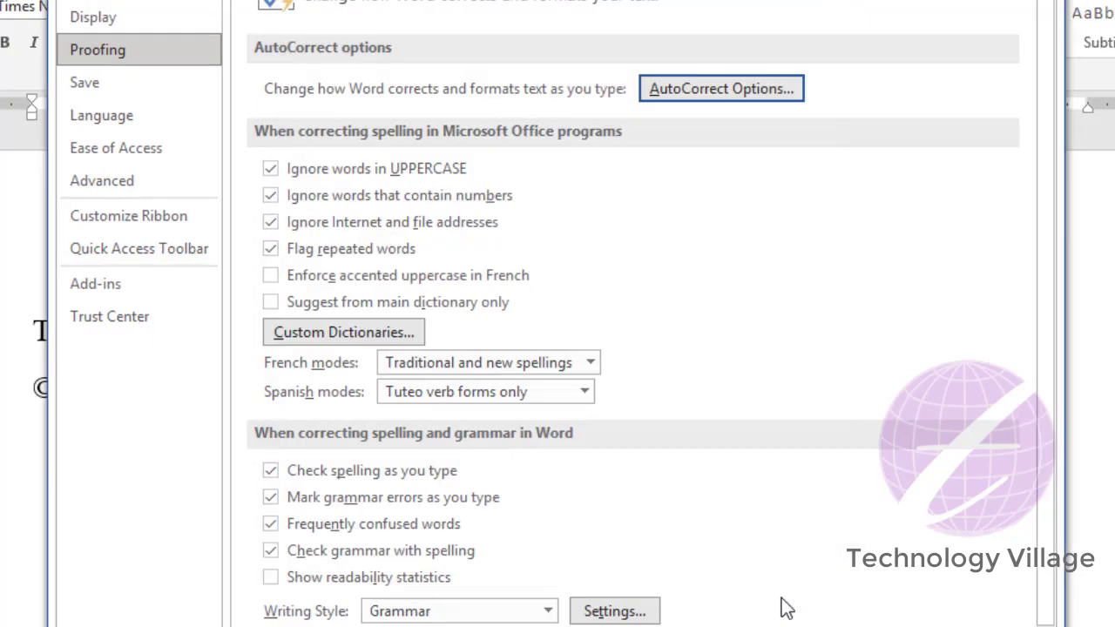
pyautogui.press('Escape')
pyautogui.hotkey('ctrl', 'a')
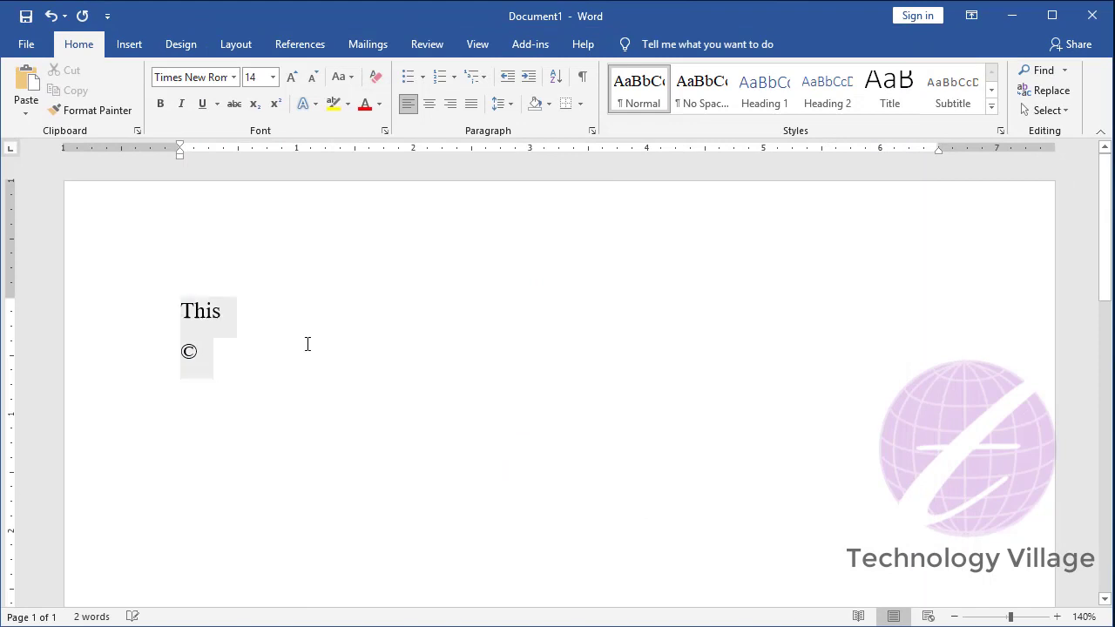
pyautogui.press('Delete')
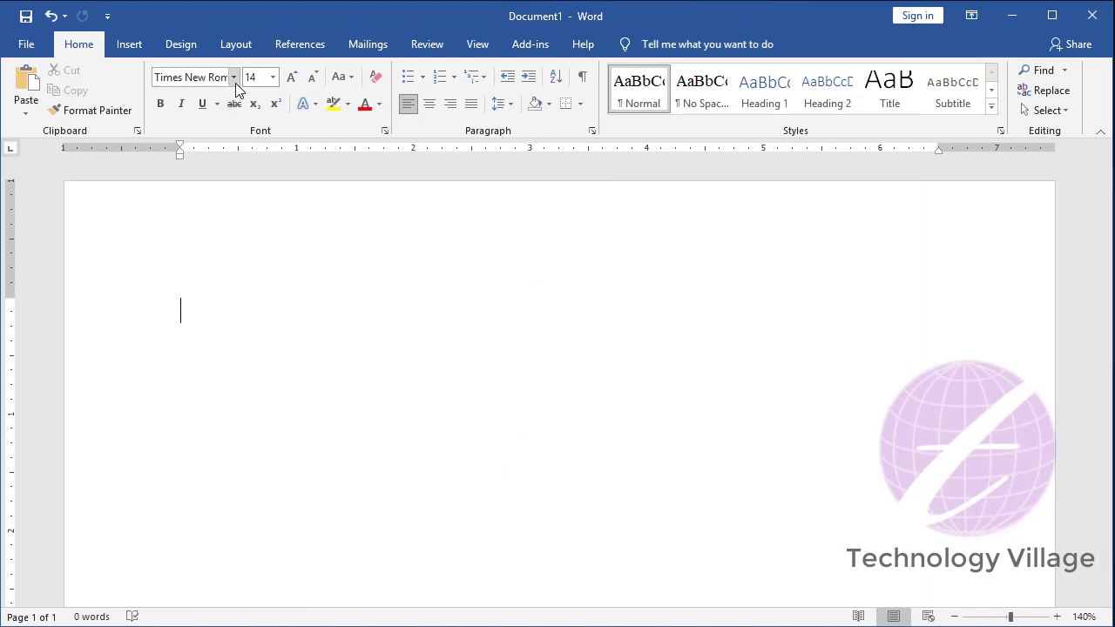
# Switch the font to SutonnyMJ, type a Bengali word on the page, and select it.
pyautogui.click(234, 79)
pyautogui.click(228, 202)
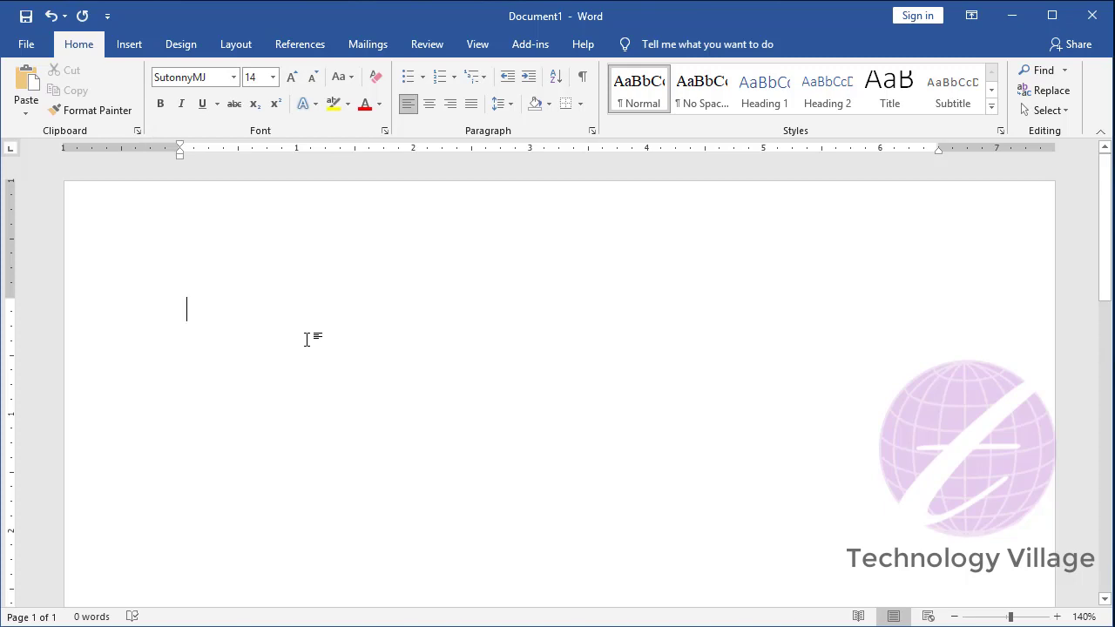
pyautogui.click(243, 377)
pyautogui.write('ঘাসেম')
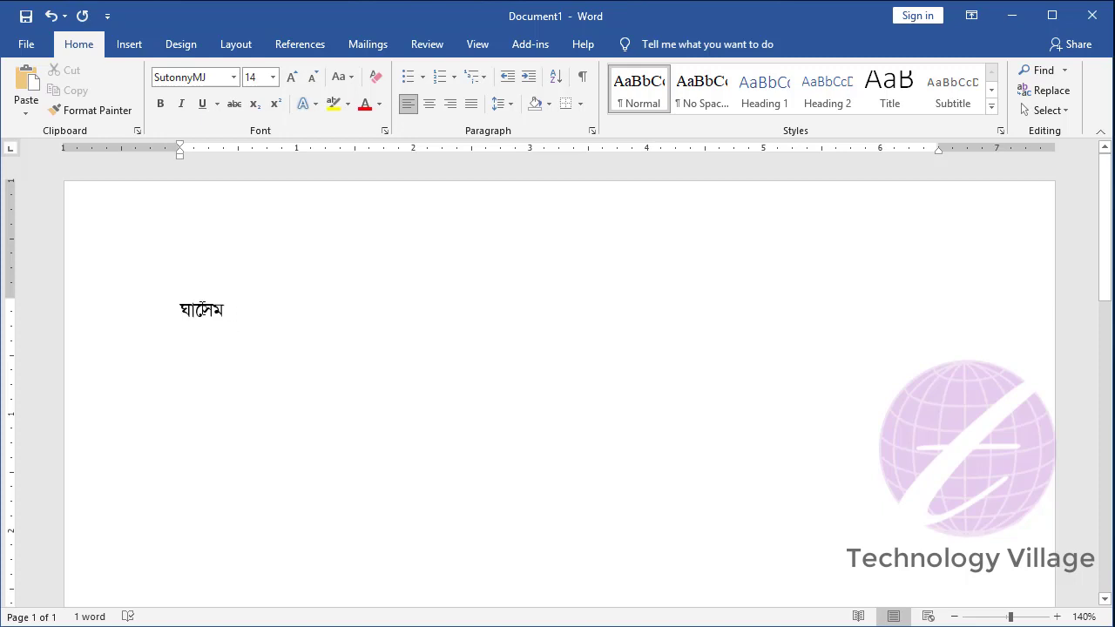
pyautogui.moveTo(240, 311); pyautogui.dragTo(139, 307)
# Switch the Bengali word to Times New Roman so it shows as Latin letters.
pyautogui.click(233, 77)
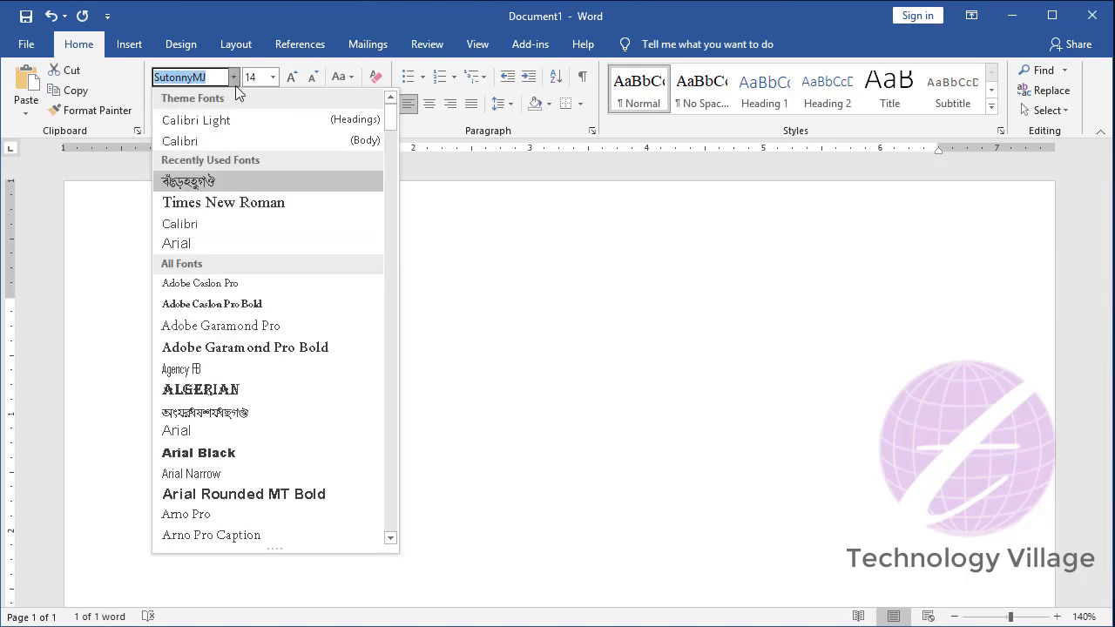
pyautogui.click(228, 195)
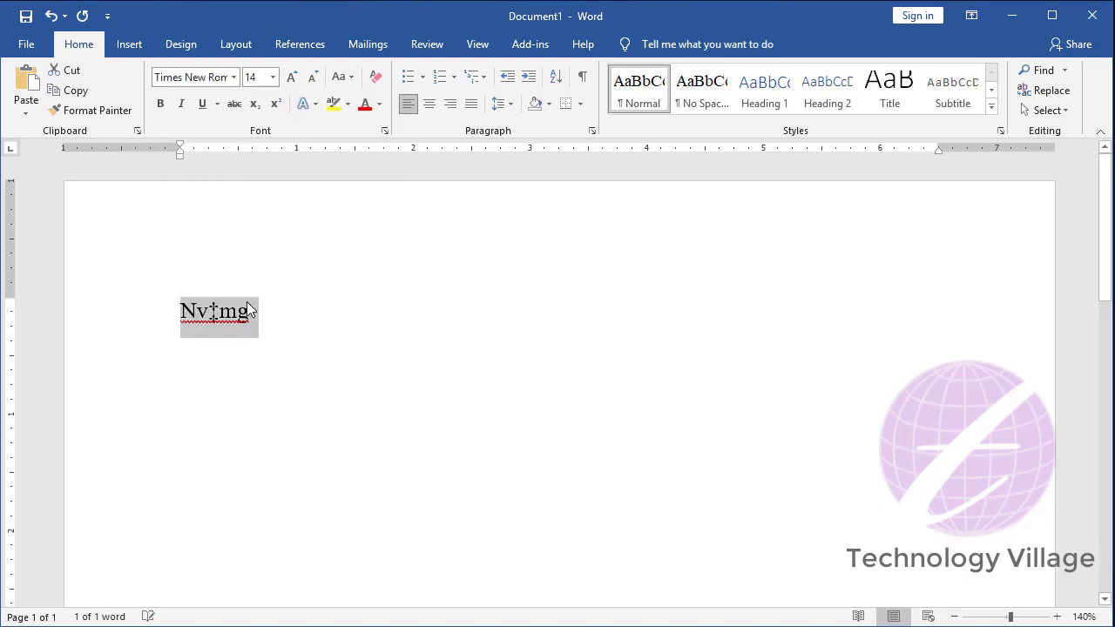
pyautogui.click(194, 317)
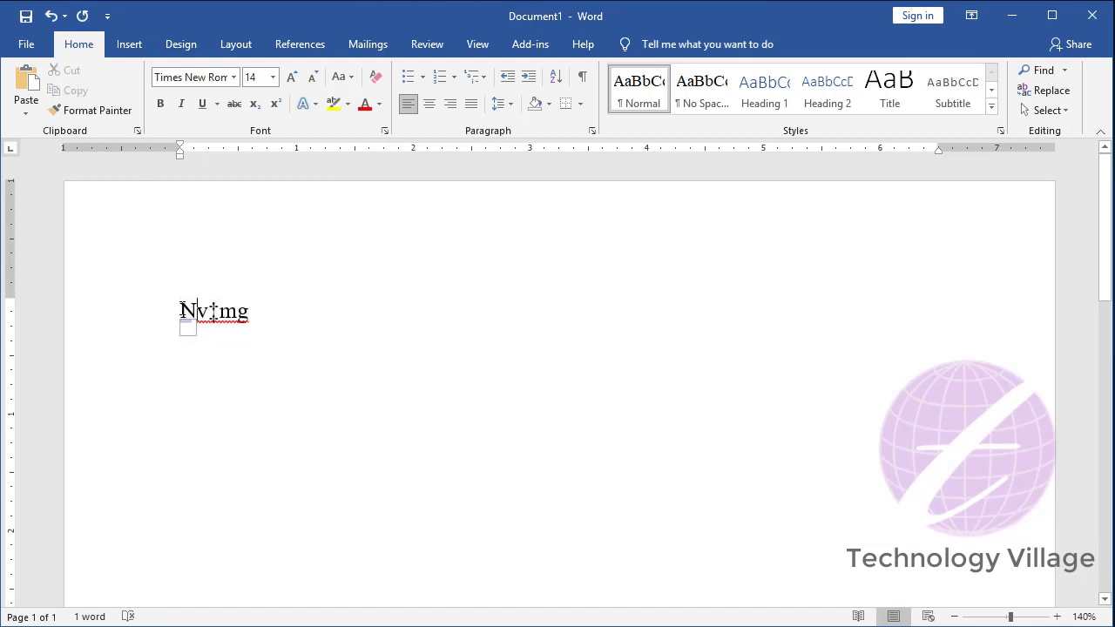
pyautogui.moveTo(181, 311); pyautogui.dragTo(200, 311)
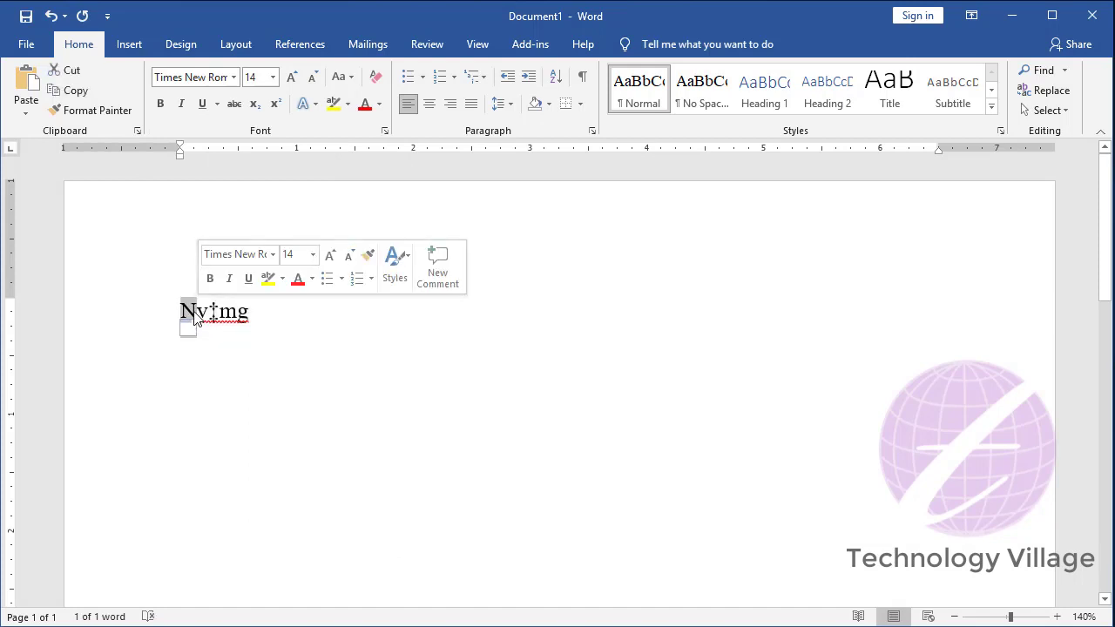
# Select everything and delete the word, leaving the page empty.
pyautogui.click(268, 315)
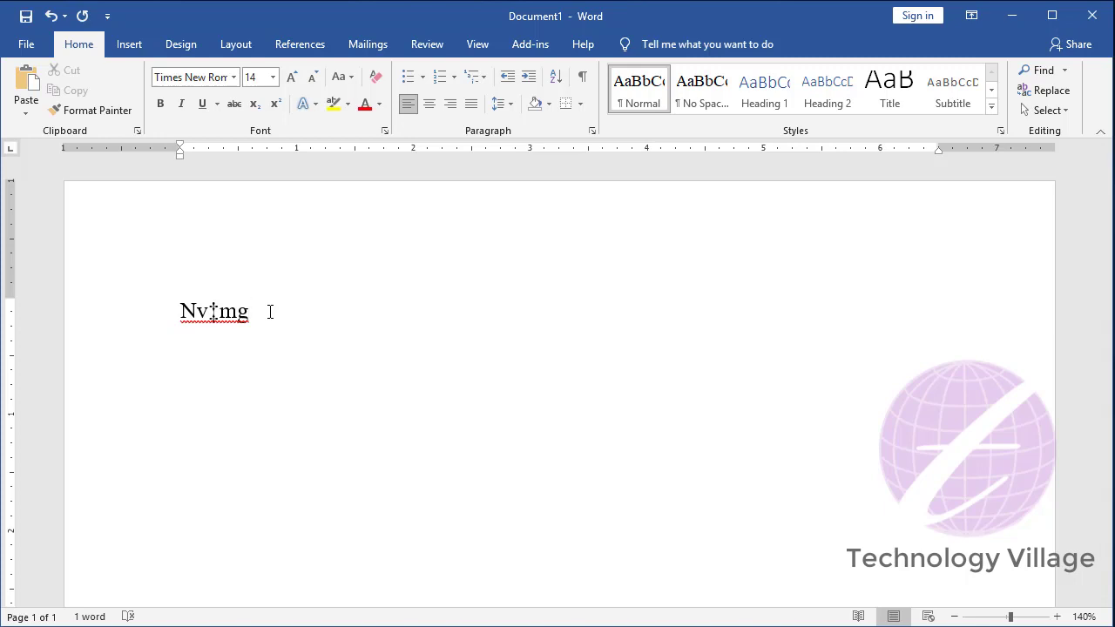
pyautogui.hotkey('ctrl', 'a')
pyautogui.press('Delete')
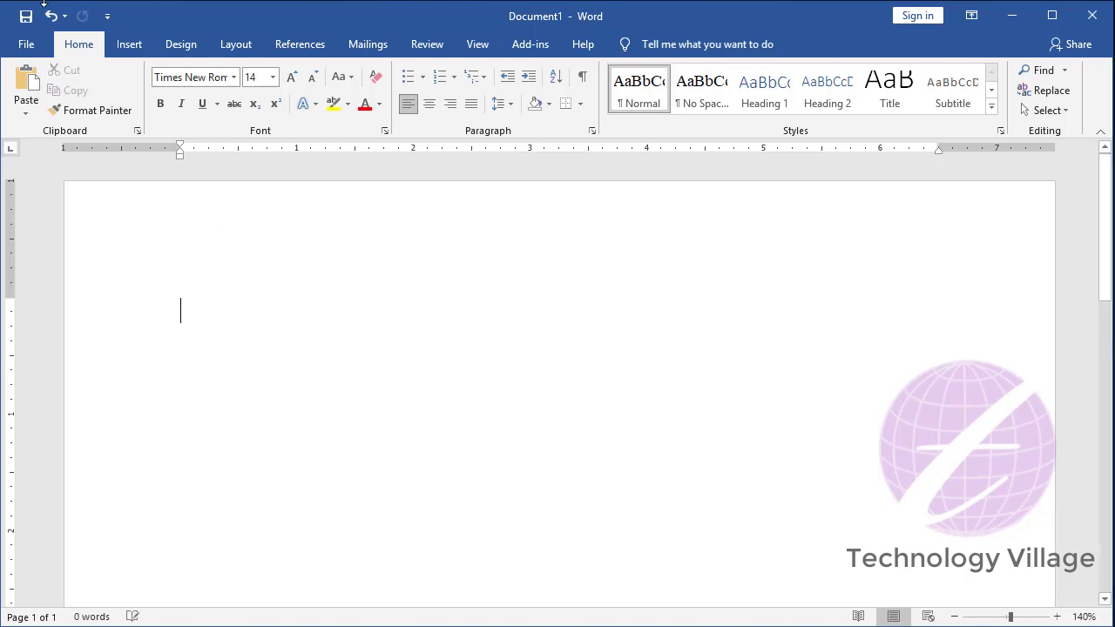
# In Proofing's AutoCorrect Options, uncheck 'Replace text as you type' and 'Capitalize first letter of sentences'.
pyautogui.click(32, 53)
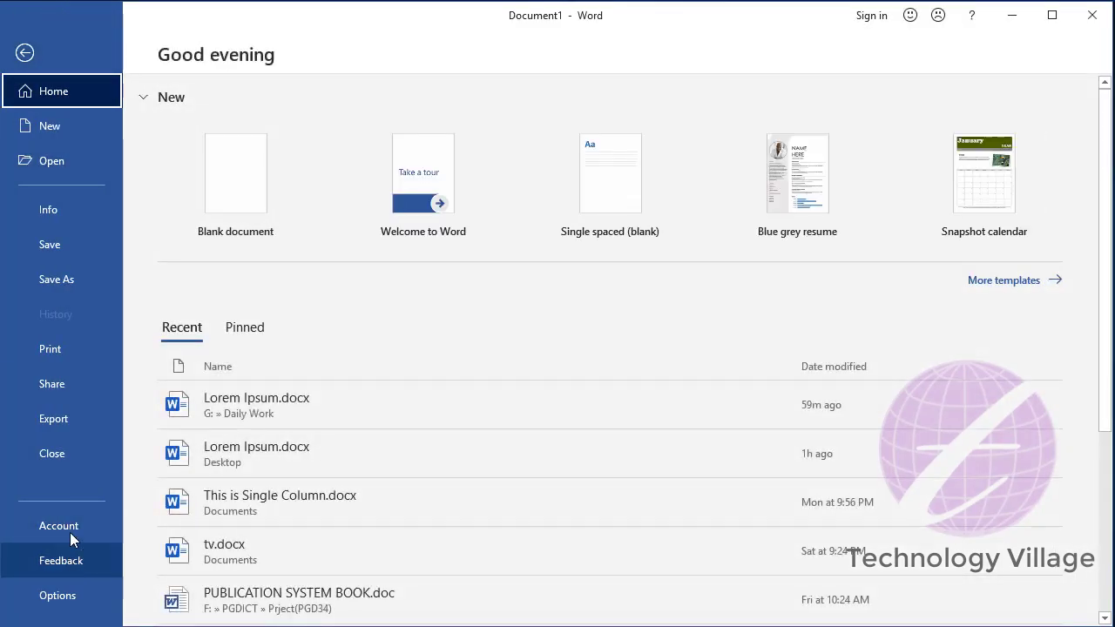
pyautogui.click(74, 596)
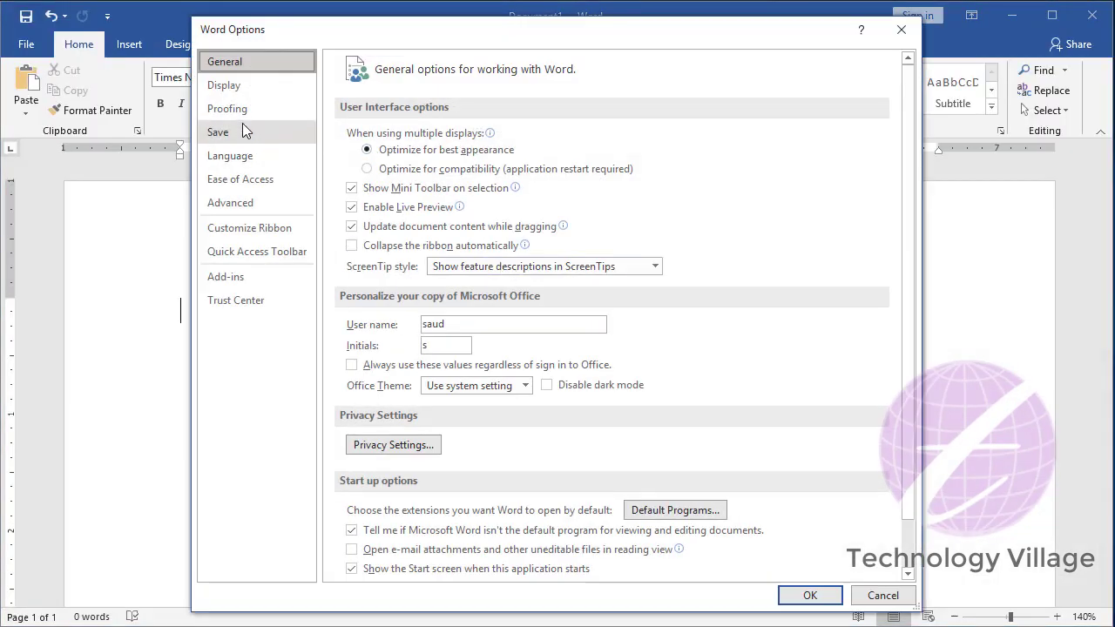
pyautogui.click(245, 116)
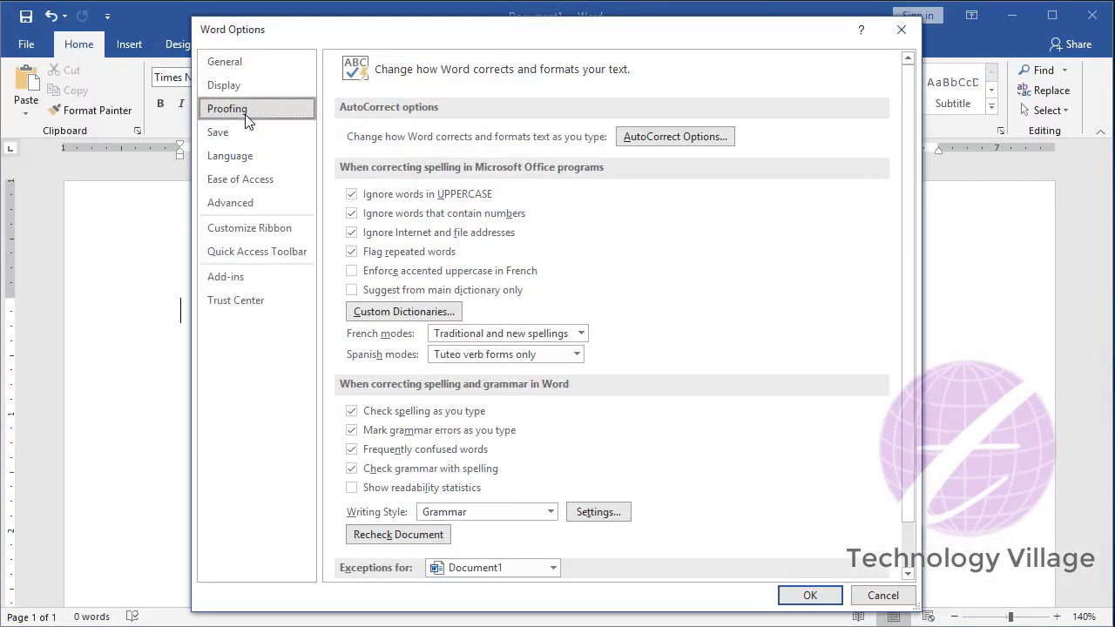
pyautogui.click(679, 140)
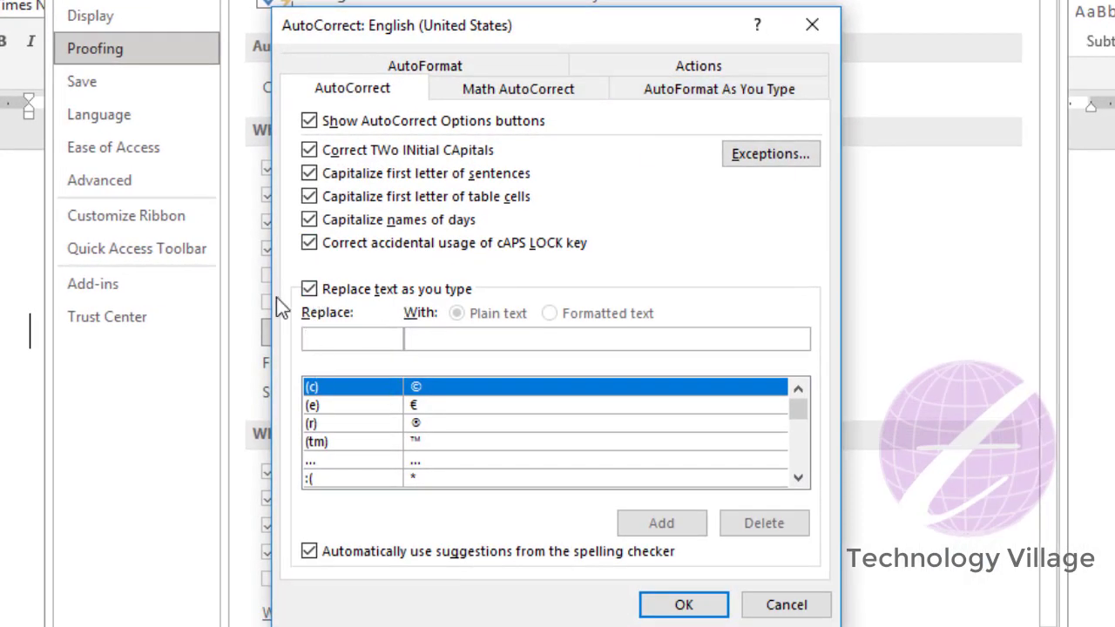
pyautogui.click(309, 290)
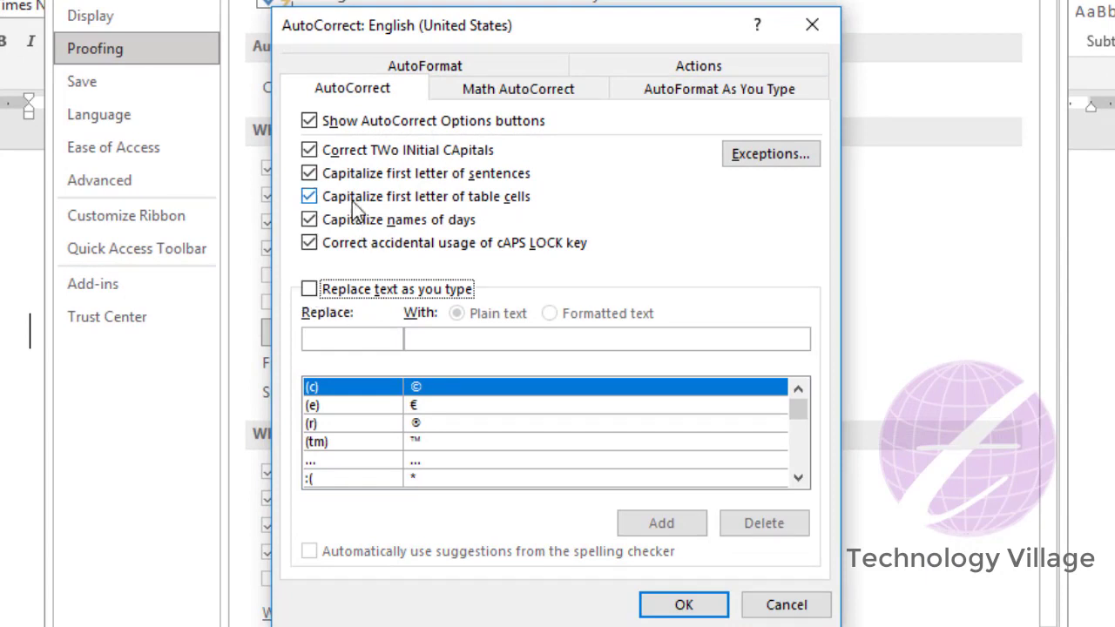
pyautogui.click(310, 174)
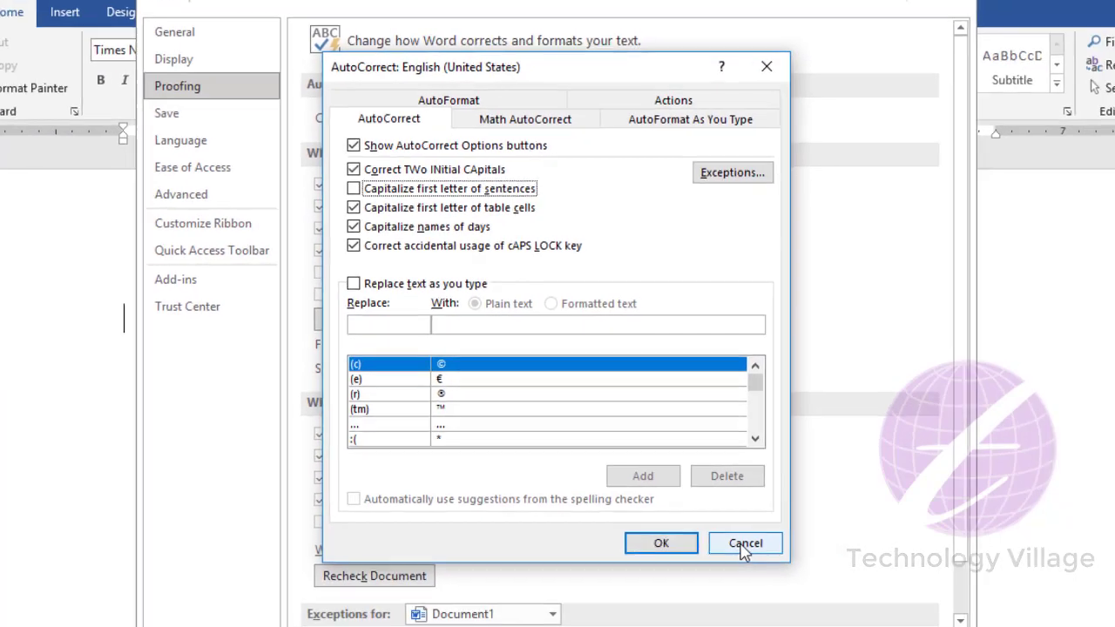
pyautogui.click(784, 609)
pyautogui.click(881, 596)
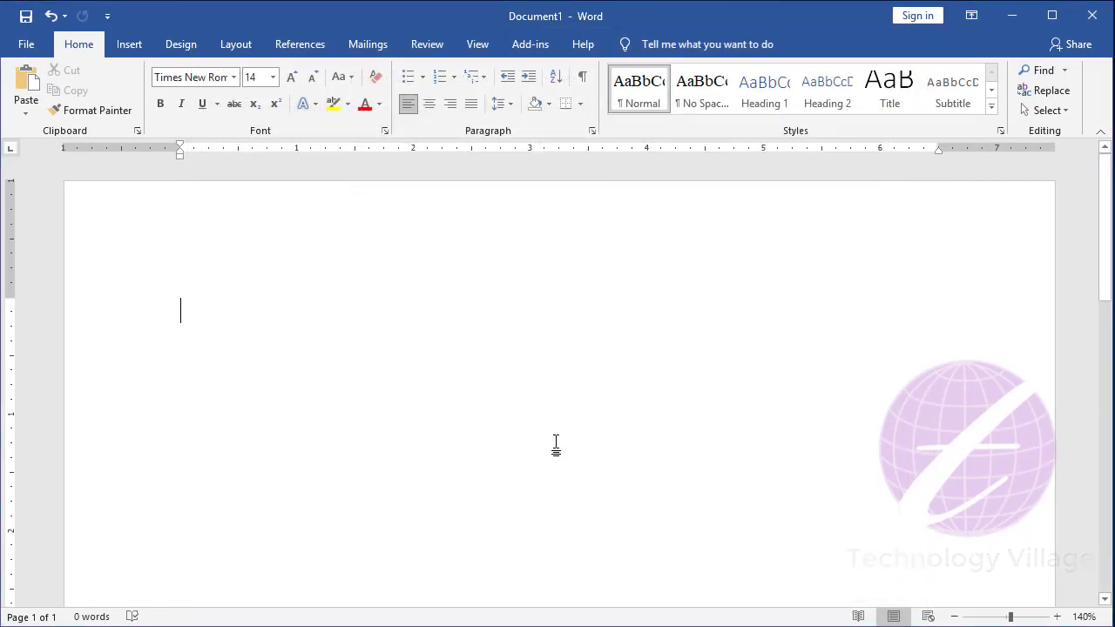